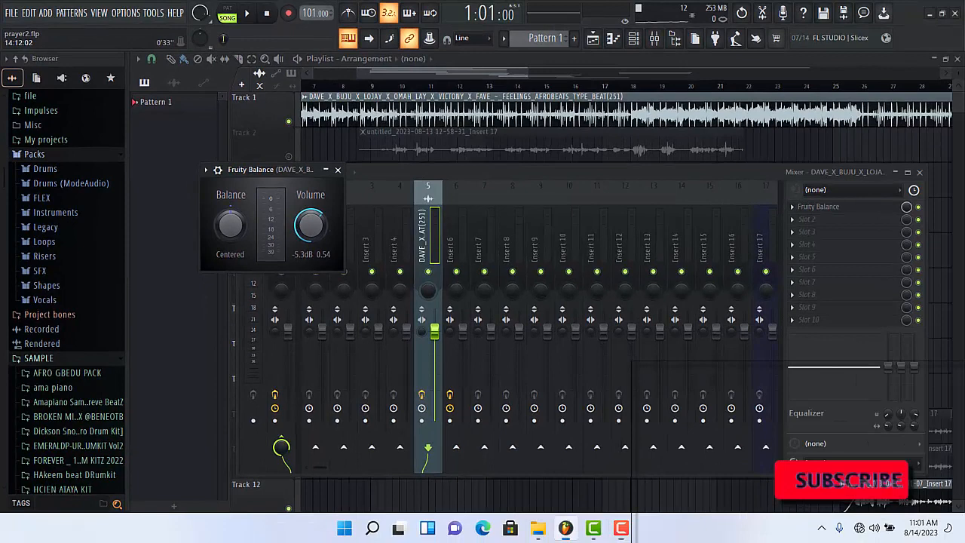
# Play the arrangement from the start of the vocal clips just after bar 8, and stop playback
pyautogui.click(539, 152)
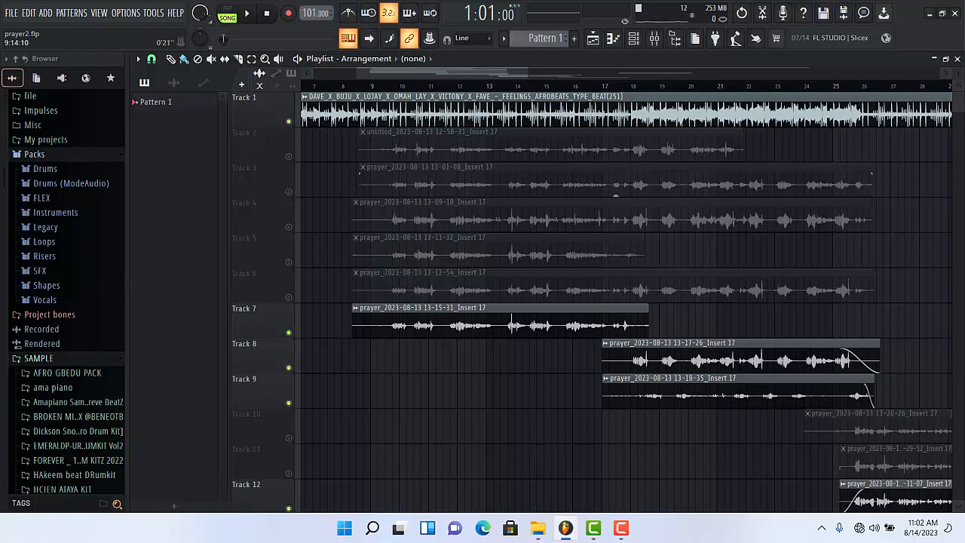
pyautogui.click(394, 85)
pyautogui.click(387, 85)
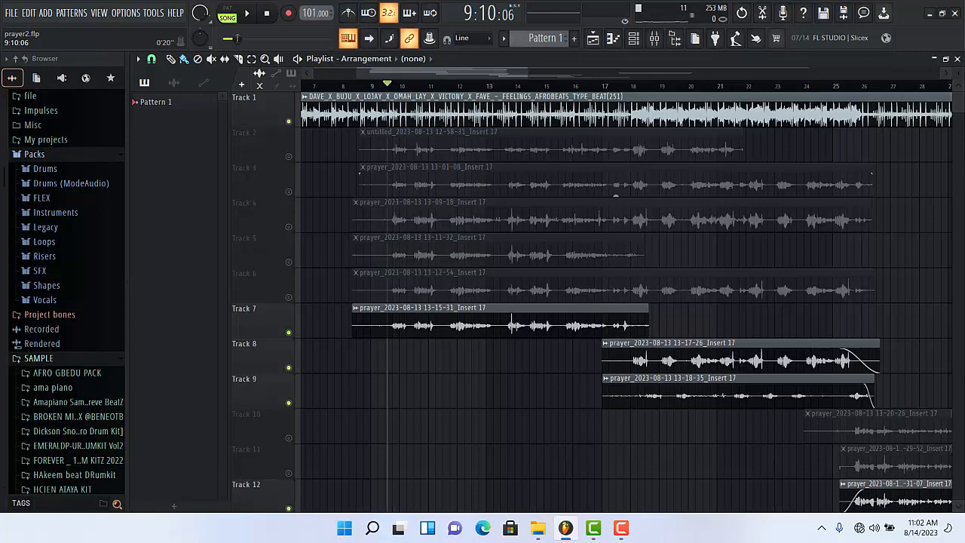
pyautogui.moveTo(386, 85); pyautogui.dragTo(352, 85)
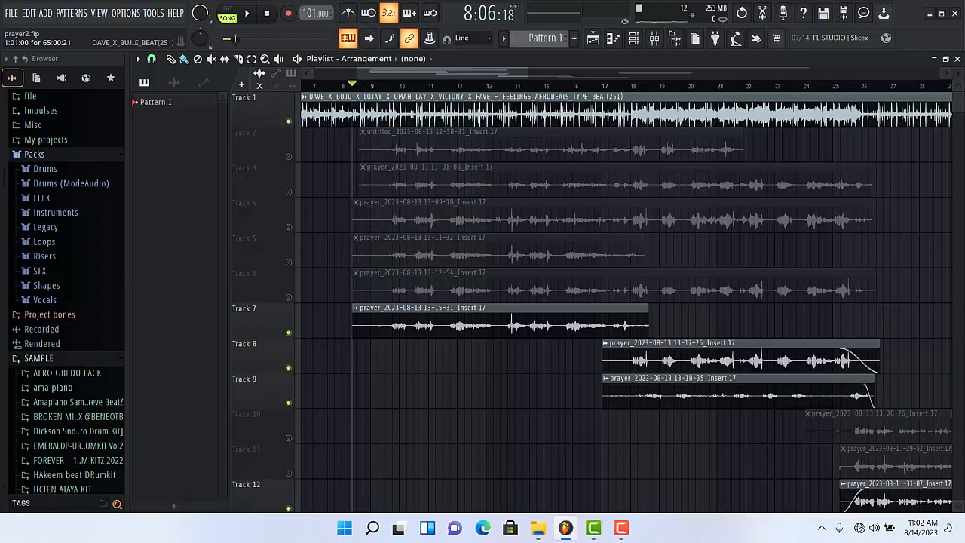
pyautogui.press('space')
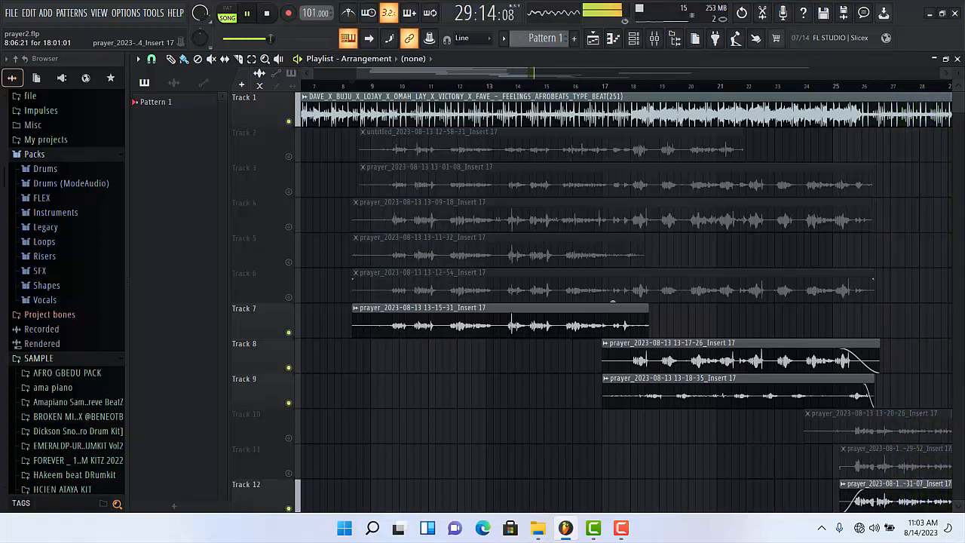
pyautogui.press('space')
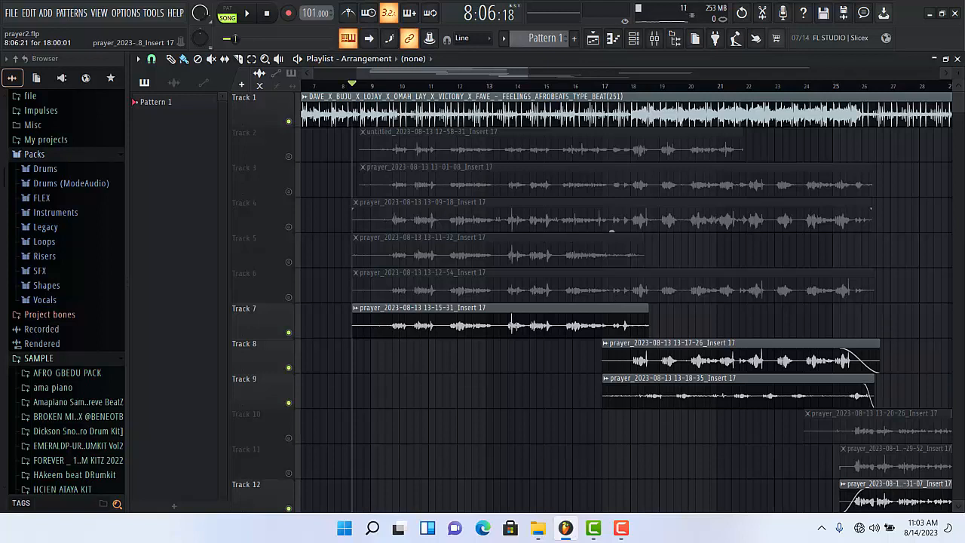
# Place the playhead between bars 9 and 10 and mute the beat on Track 1
pyautogui.click(401, 85)
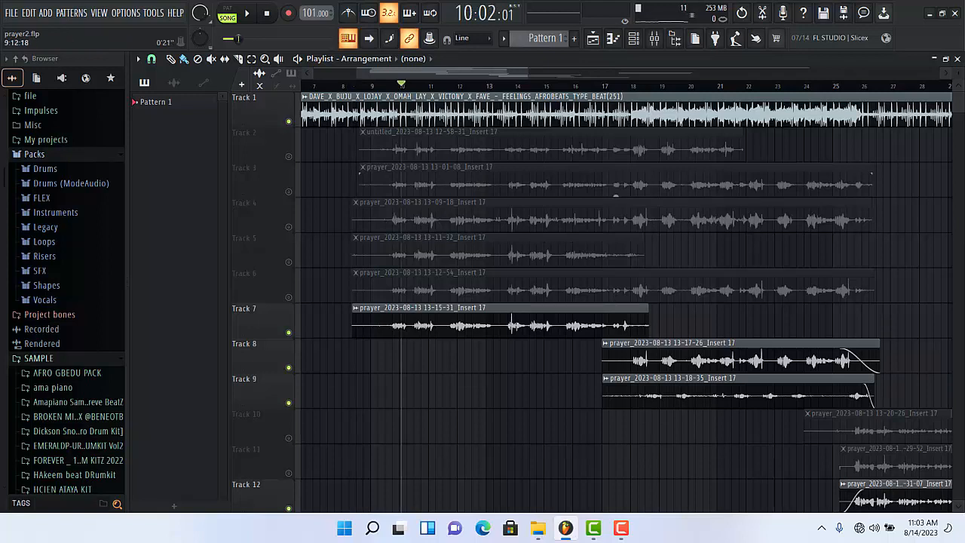
pyautogui.click(387, 85)
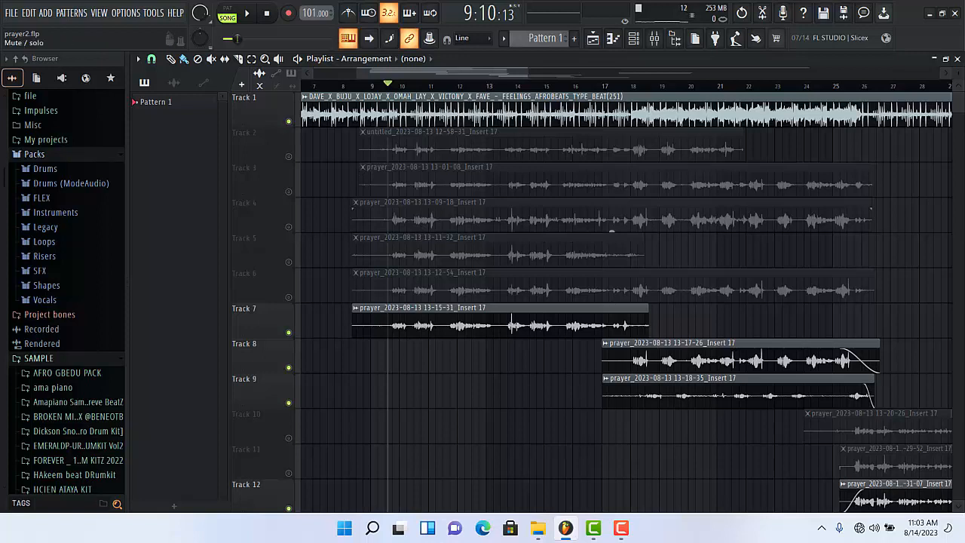
pyautogui.click(288, 121)
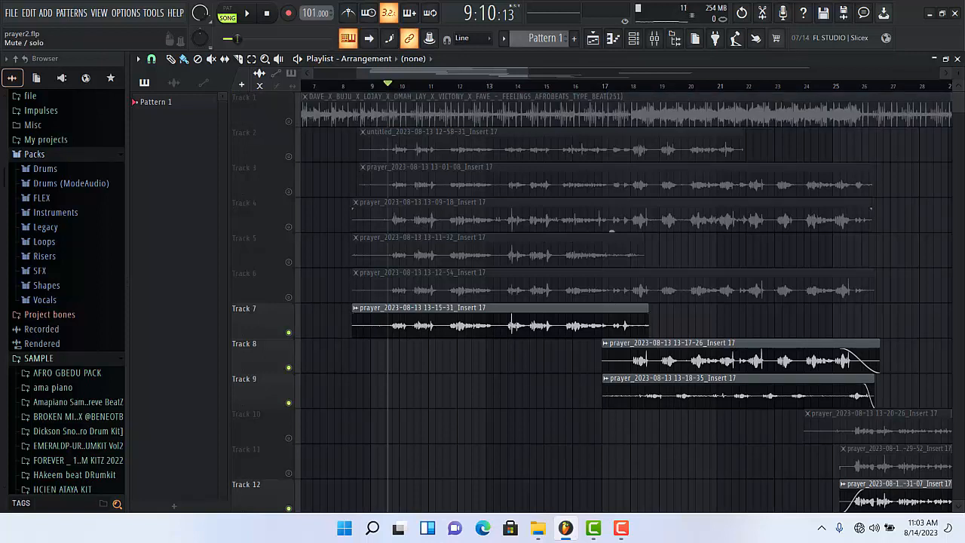
# Open the Track 7 vocal clip for sample editing in Edison
pyautogui.rightClick(354, 314)
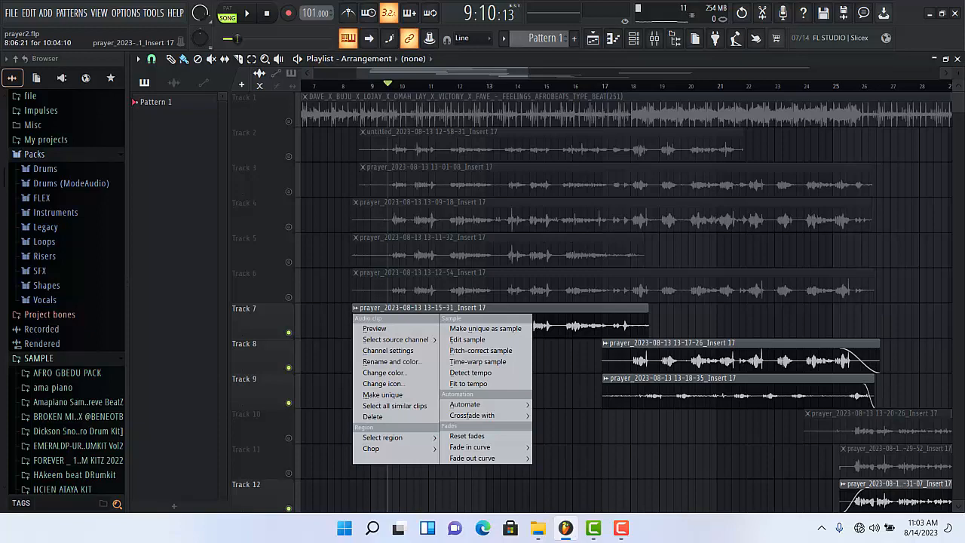
pyautogui.moveTo(395, 339)
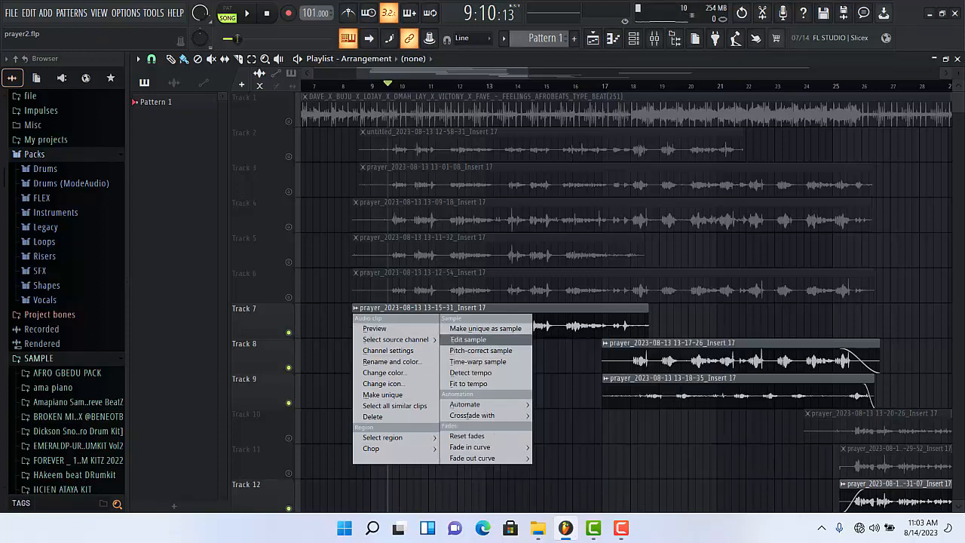
pyautogui.click(467, 339)
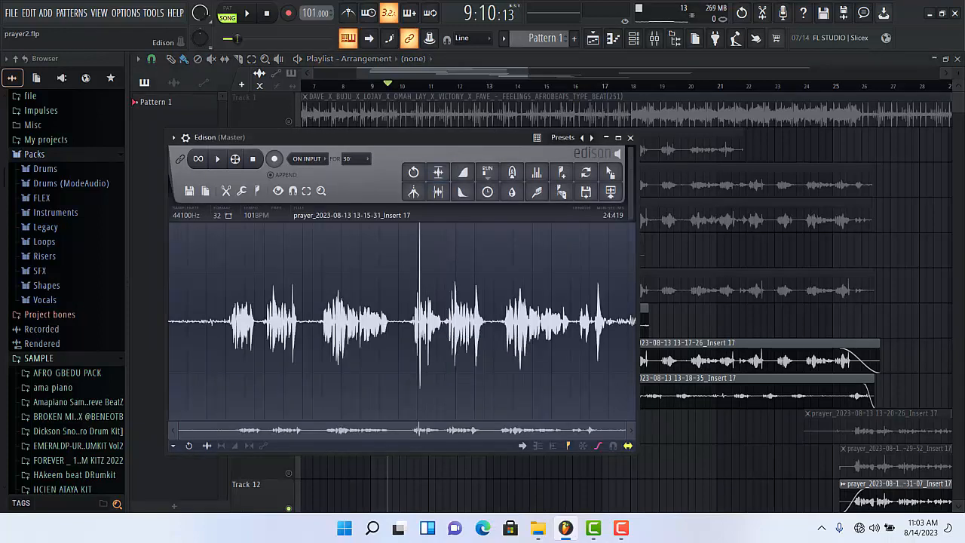
pyautogui.moveTo(376, 137); pyautogui.dragTo(464, 142)
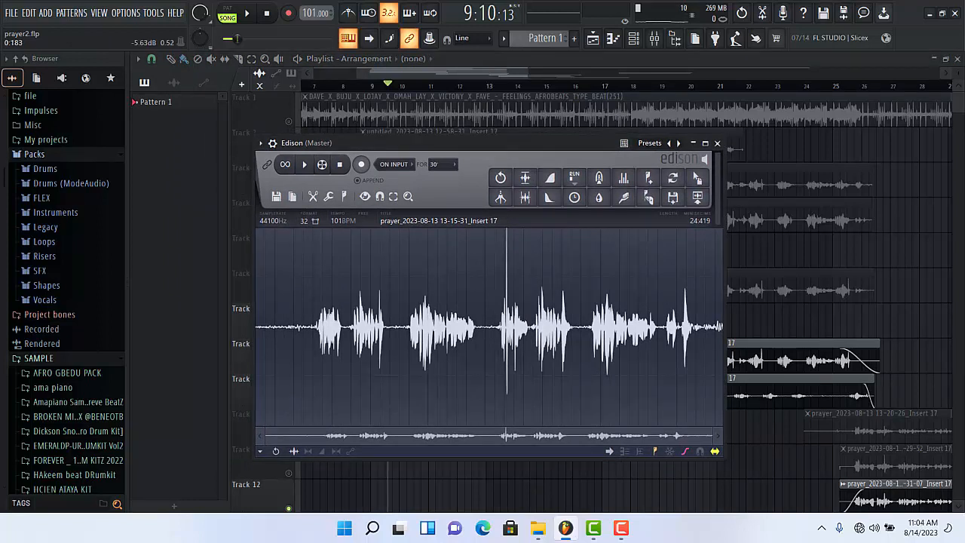
# Select the voiceless opening of the sample, about 0:183 to 2:967, audition it and acquire its noise profile
pyautogui.moveTo(260, 324); pyautogui.dragTo(312, 324)
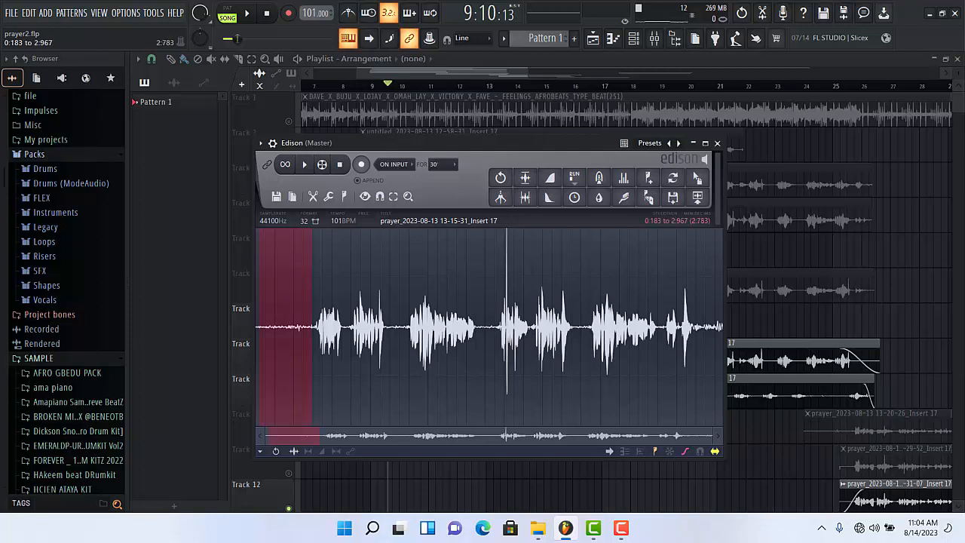
pyautogui.press('space')
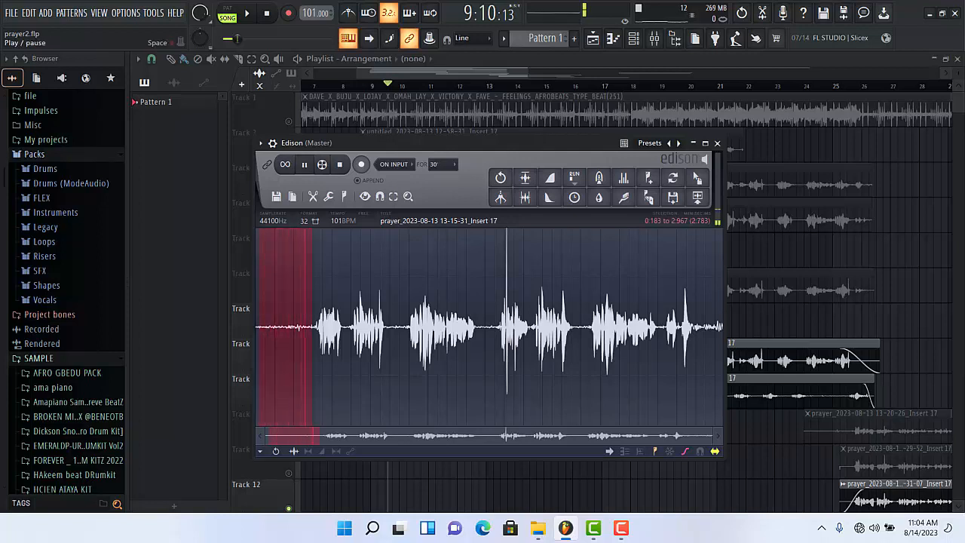
pyautogui.press('space')
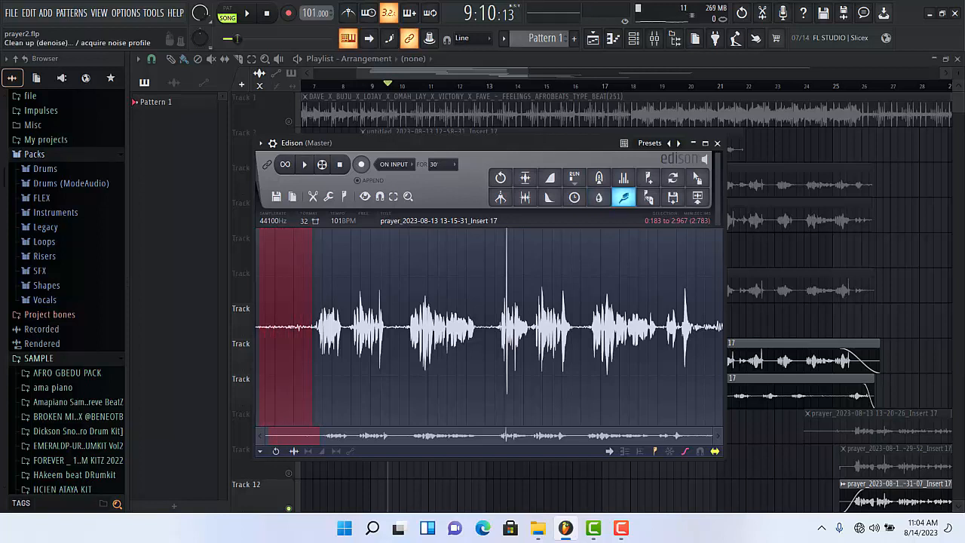
pyautogui.rightClick(623, 197)
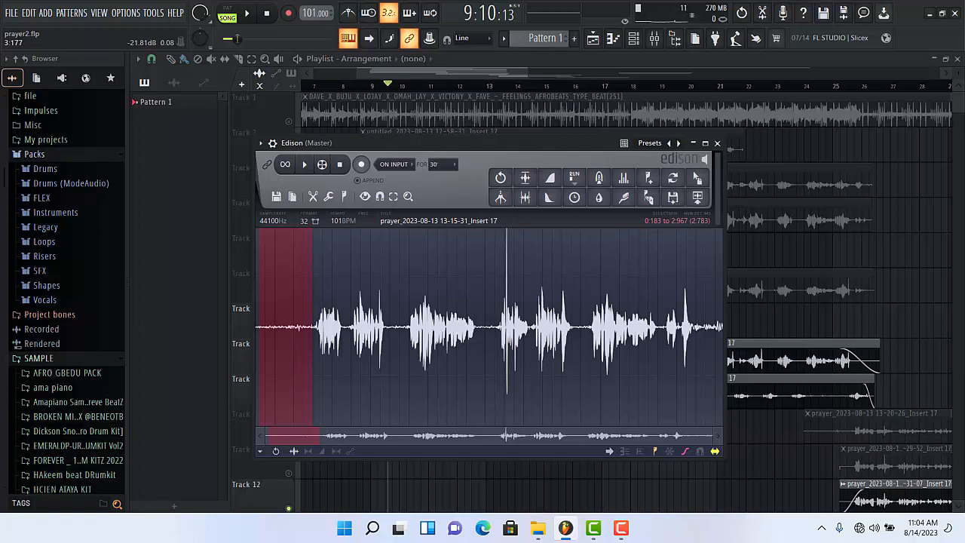
# Denoise the entire Track 7 sample using the acquired noise profile with a low Amount setting
pyautogui.hotkey('ctrl', 'a')
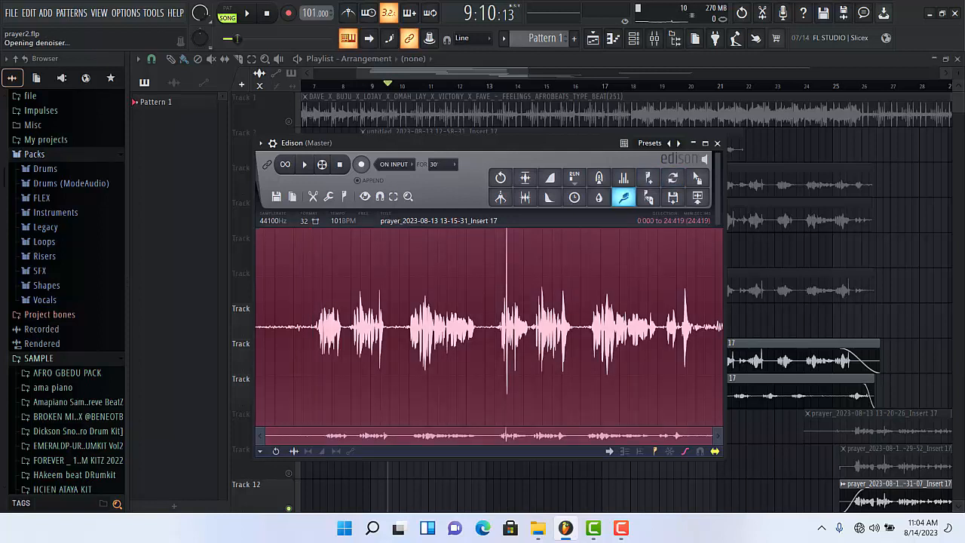
pyautogui.click(623, 197)
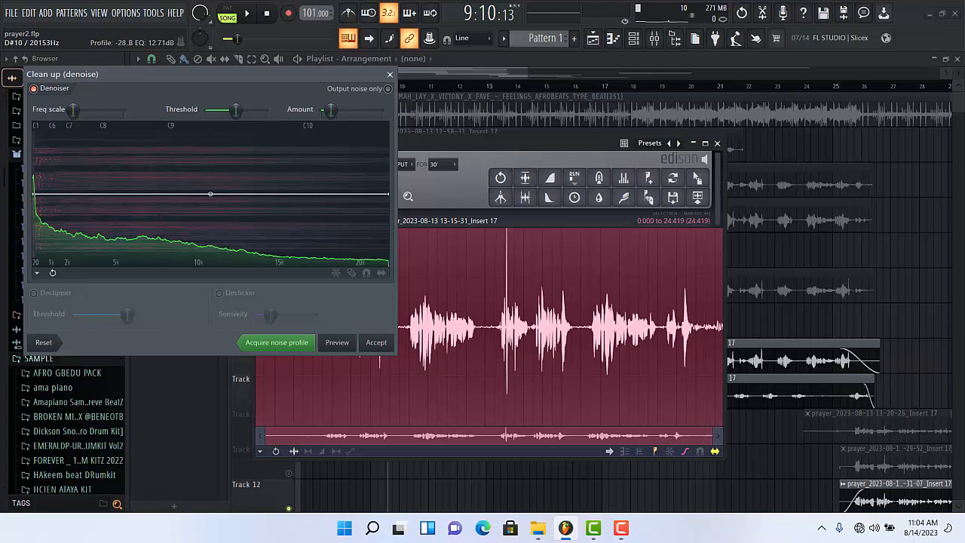
pyautogui.moveTo(330, 109); pyautogui.dragTo(382, 109)
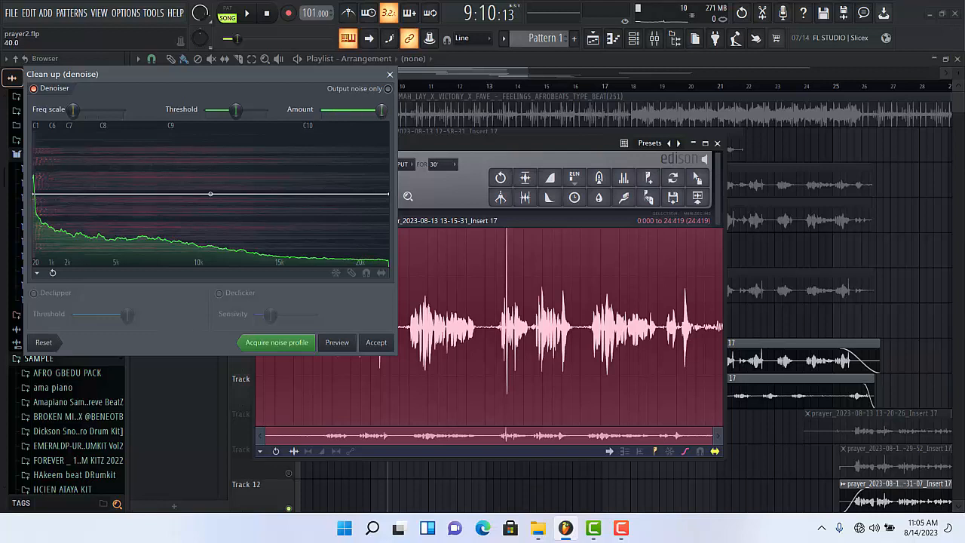
pyautogui.moveTo(381, 110); pyautogui.dragTo(329, 110)
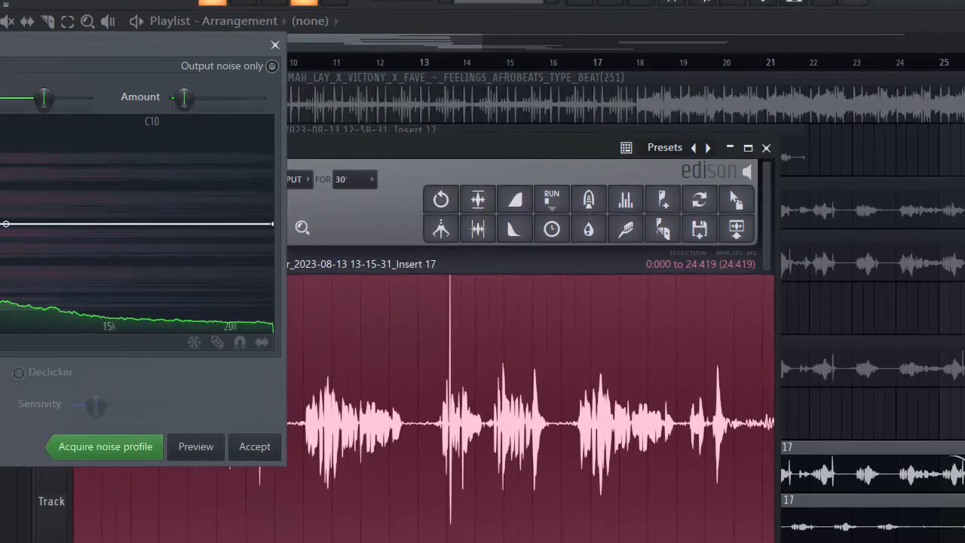
pyautogui.click(254, 447)
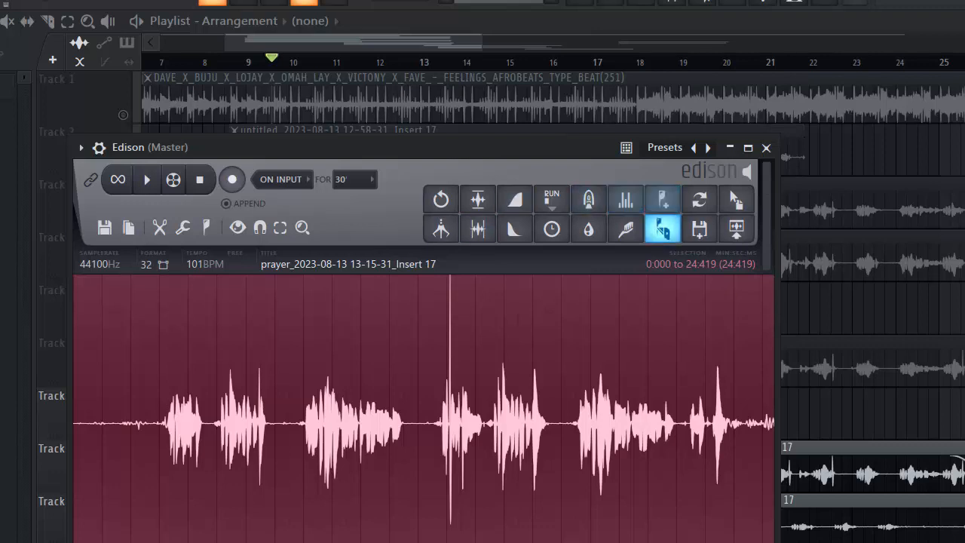
# Audition the denoised sample, put it back on Track 7 in place of the original clip, and play it in the arrangement
pyautogui.press('space')
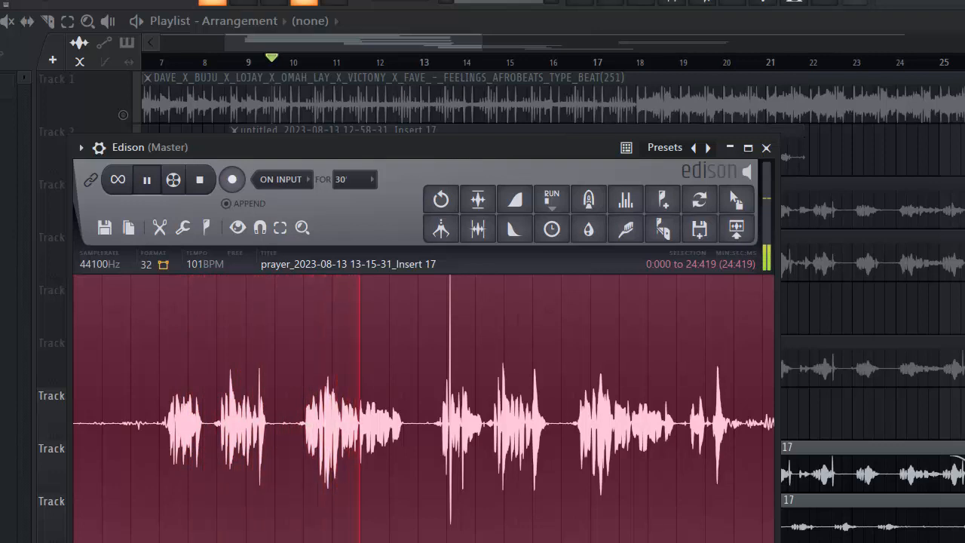
pyautogui.press('space')
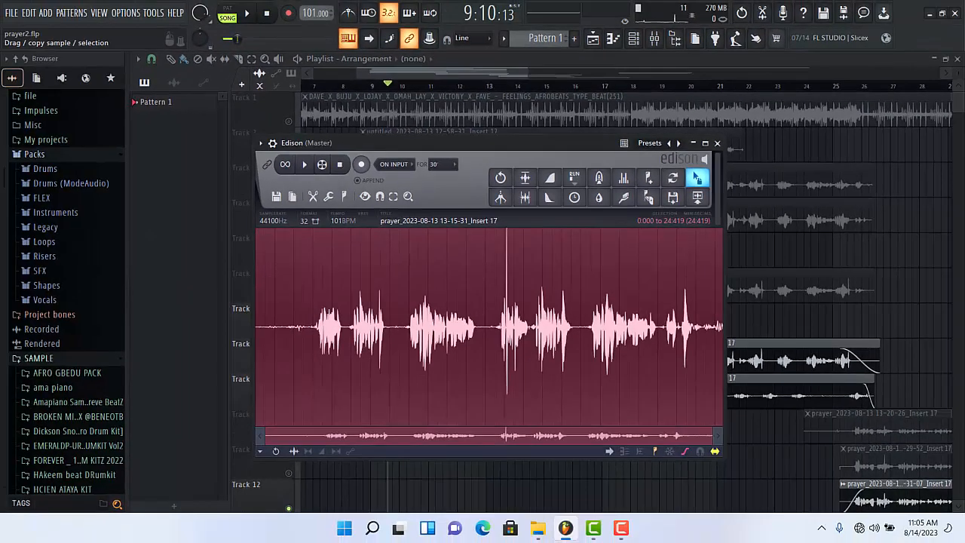
pyautogui.moveTo(697, 178); pyautogui.dragTo(374, 353)
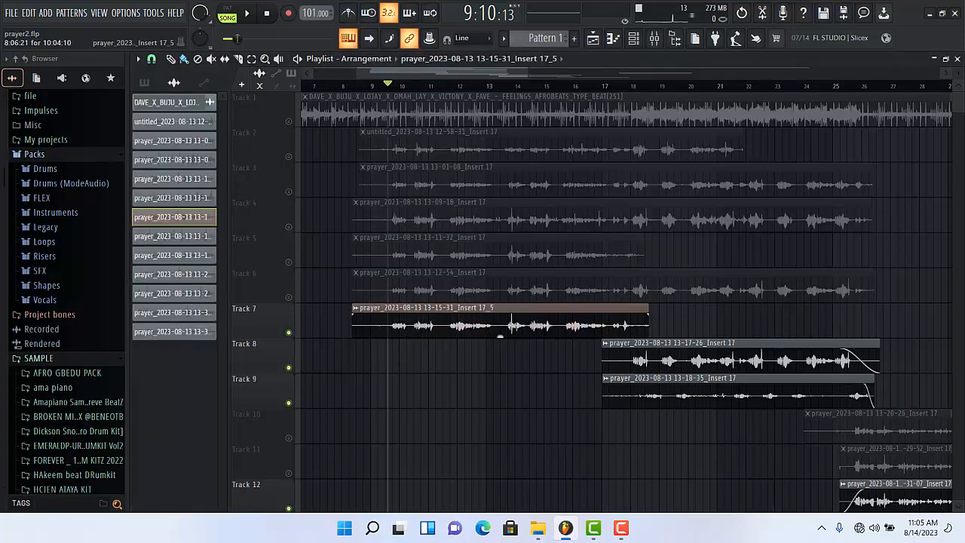
pyautogui.press('space')
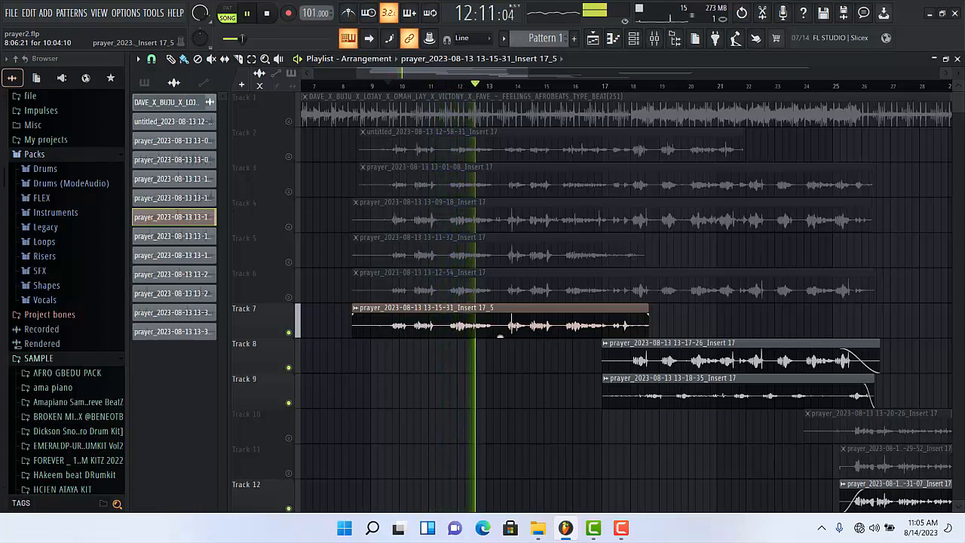
pyautogui.press('space')
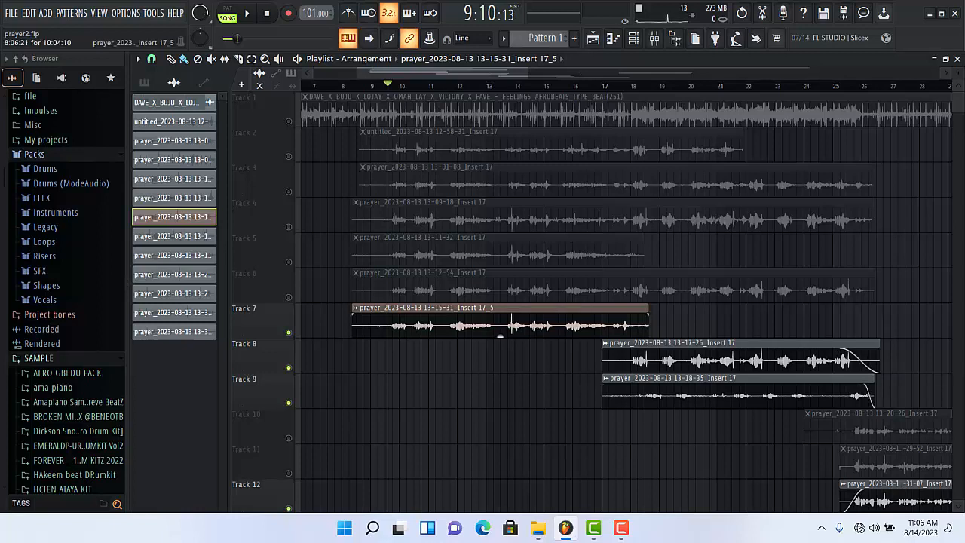
# Open the Track 8 vocal clip in Edison and acquire a noise profile from its voiceless opening, about 0:386 to 3:013
pyautogui.click(604, 343)
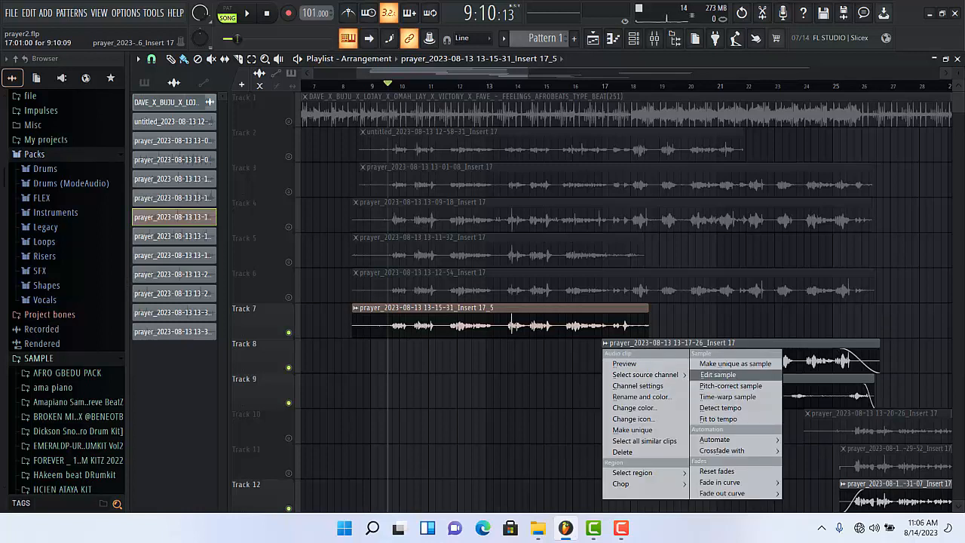
pyautogui.click(718, 373)
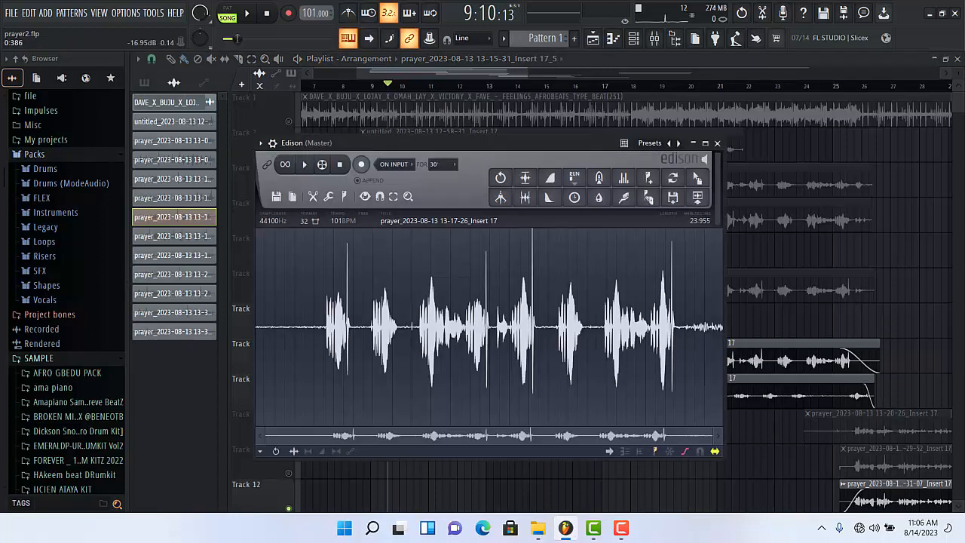
pyautogui.moveTo(264, 332); pyautogui.dragTo(314, 331)
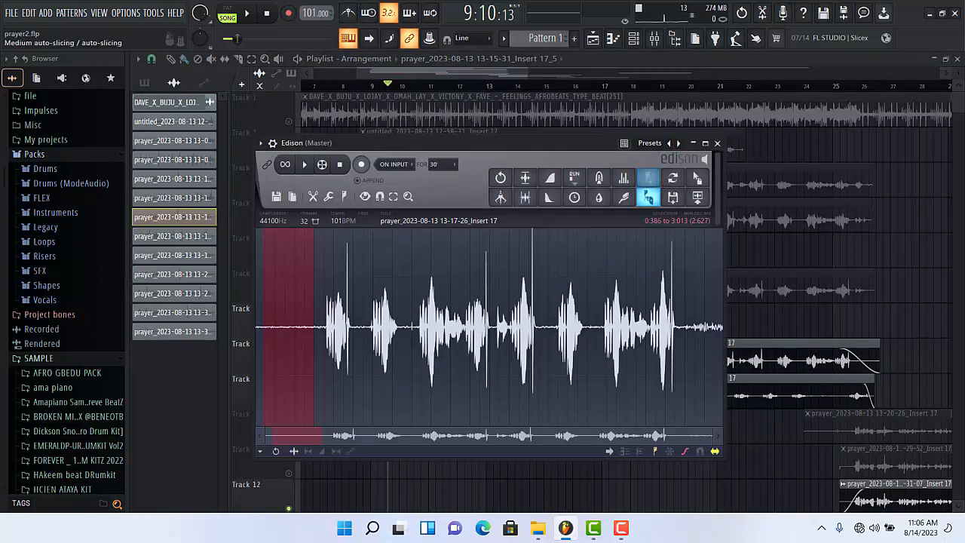
pyautogui.click(624, 196)
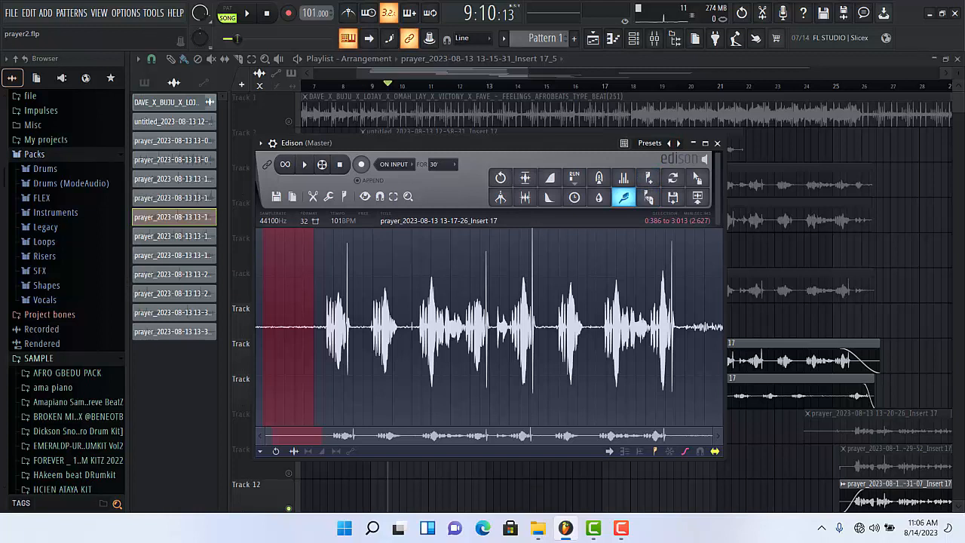
# Denoise the entire Track 8 sample with the acquired profile and put it back in place of the original clip
pyautogui.hotkey('ctrl', 'a')
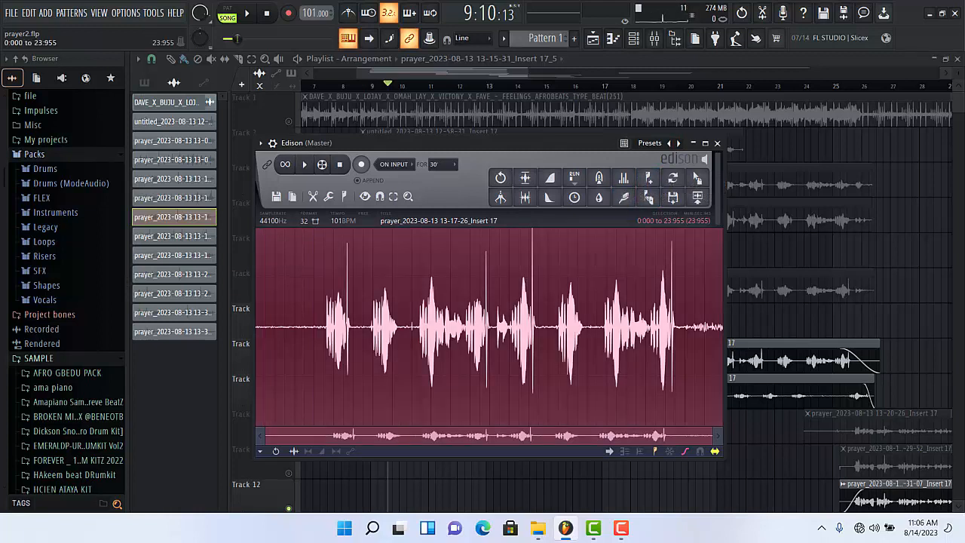
pyautogui.click(624, 196)
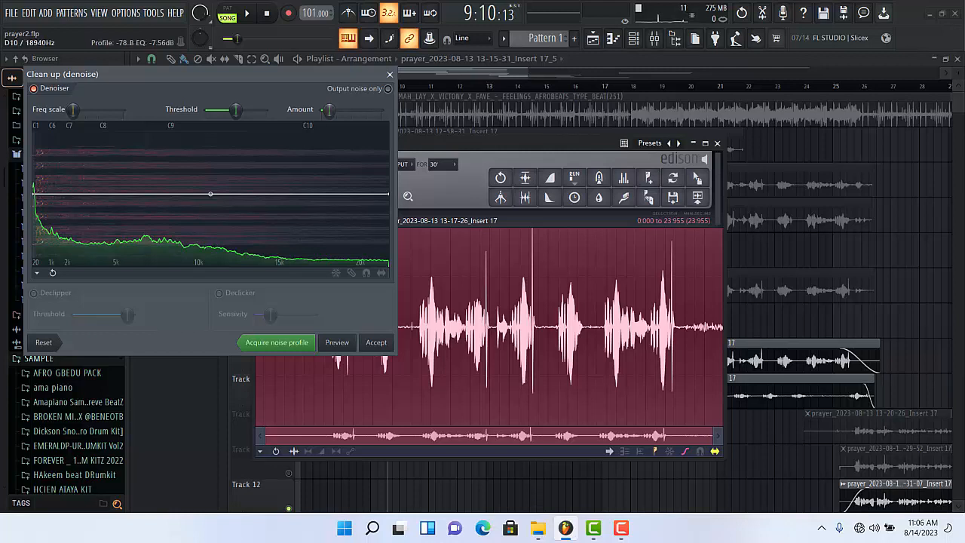
pyautogui.click(376, 342)
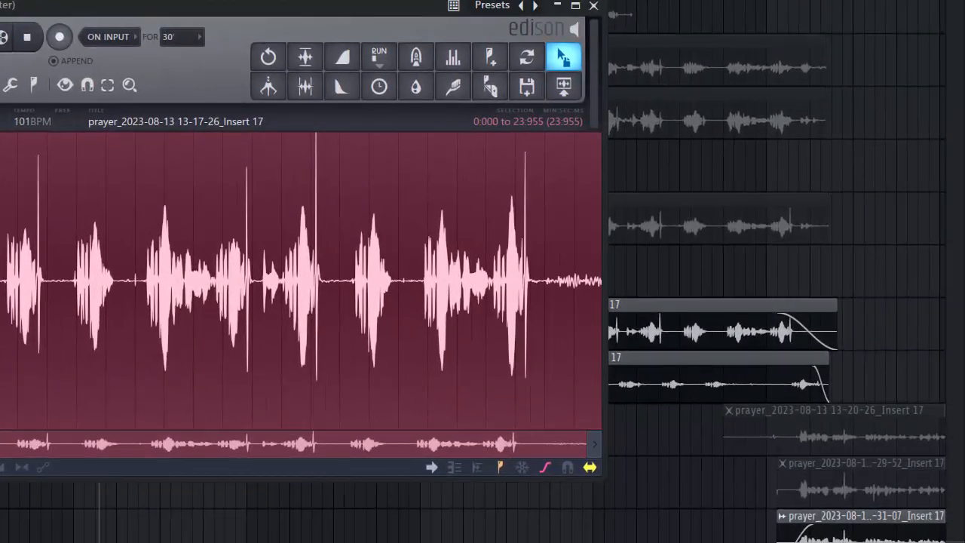
pyautogui.moveTo(562, 56); pyautogui.dragTo(474, 387)
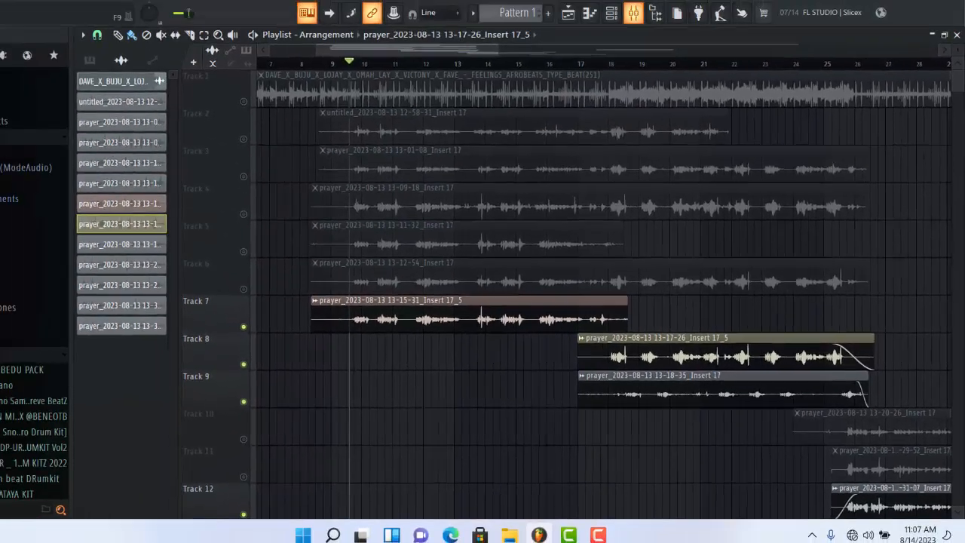
# Play the arrangement with the mixer open and locate the mixer track that the Track 7 vocal clip is routed to
pyautogui.press('F9')
pyautogui.press('space')
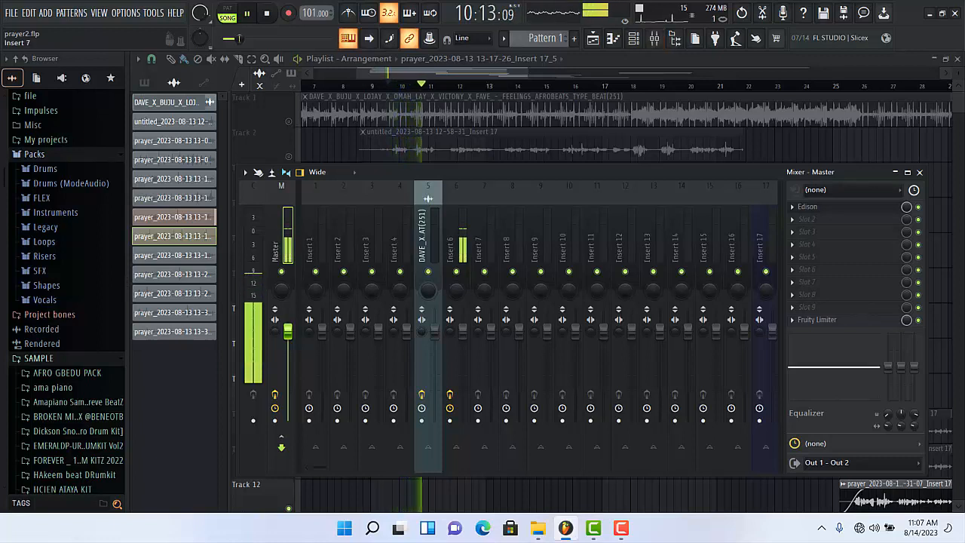
pyautogui.click(455, 245)
pyautogui.press('space')
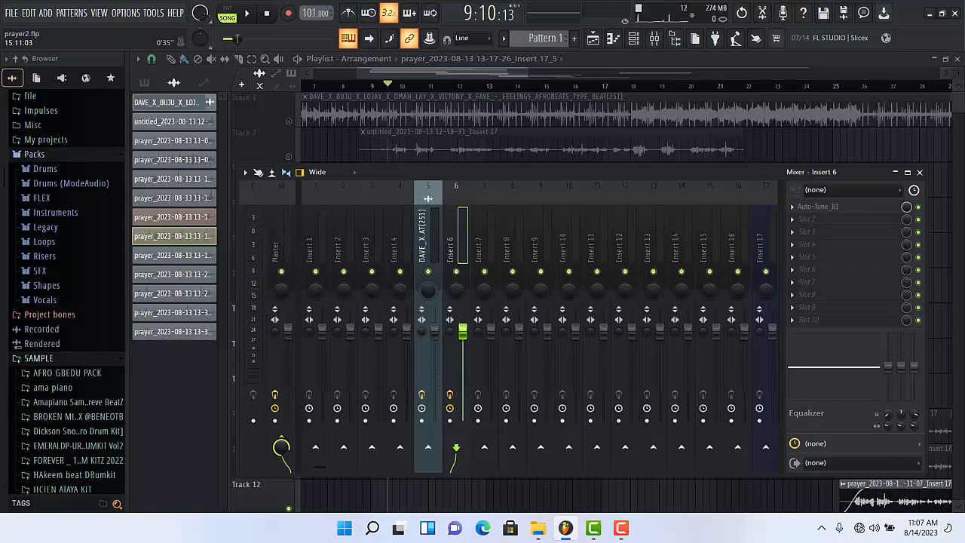
pyautogui.press('F9')
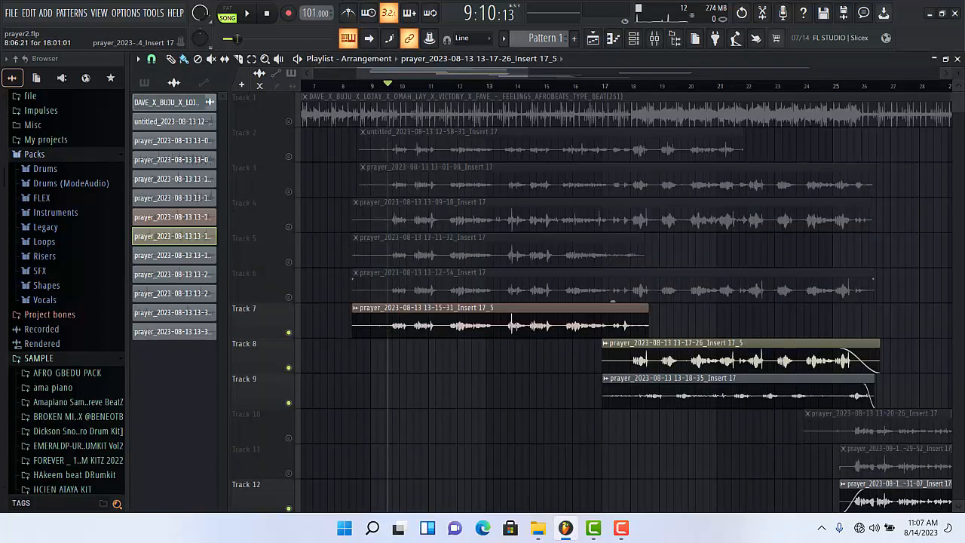
pyautogui.doubleClick(500, 331)
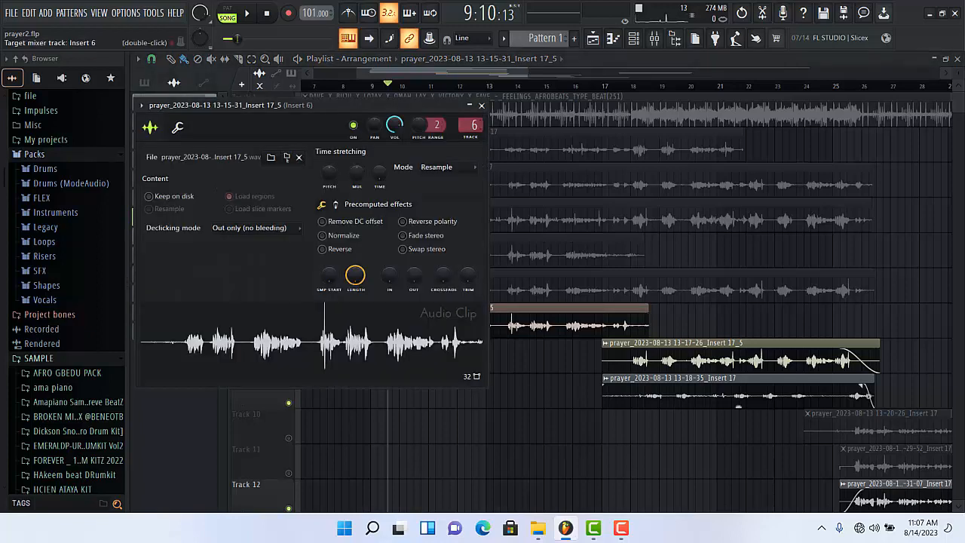
pyautogui.doubleClick(474, 125)
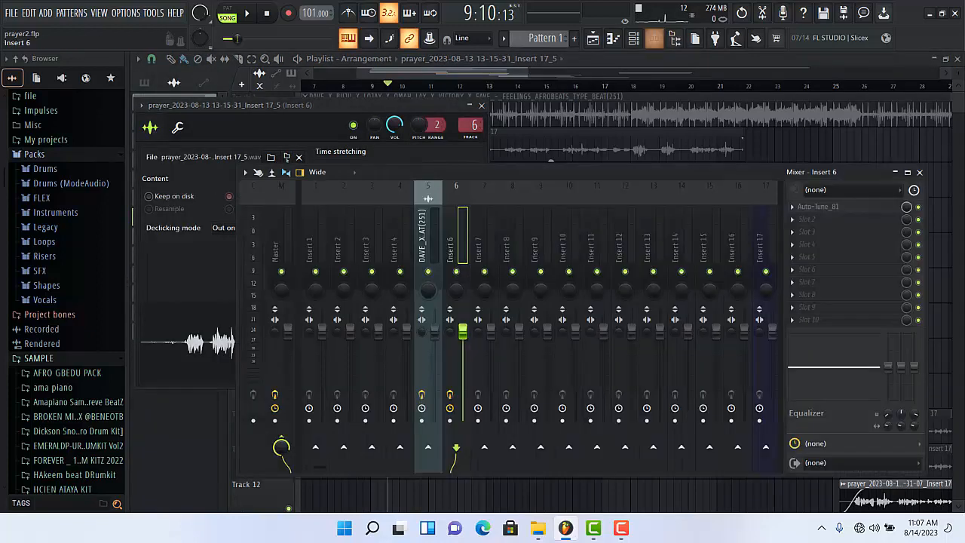
# Rename the Insert 6 mixer track as "lead vocal" and color it pink
pyautogui.rightClick(469, 232)
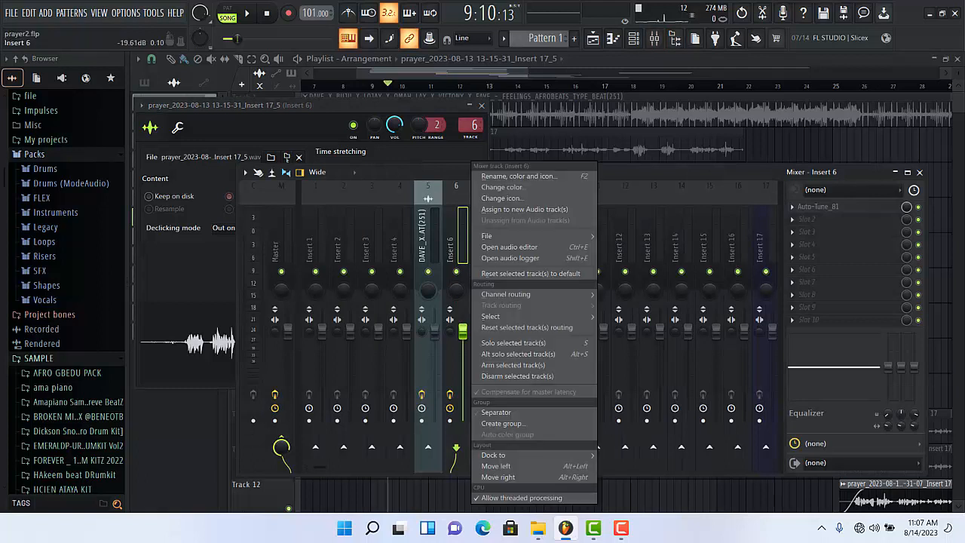
pyautogui.click(519, 176)
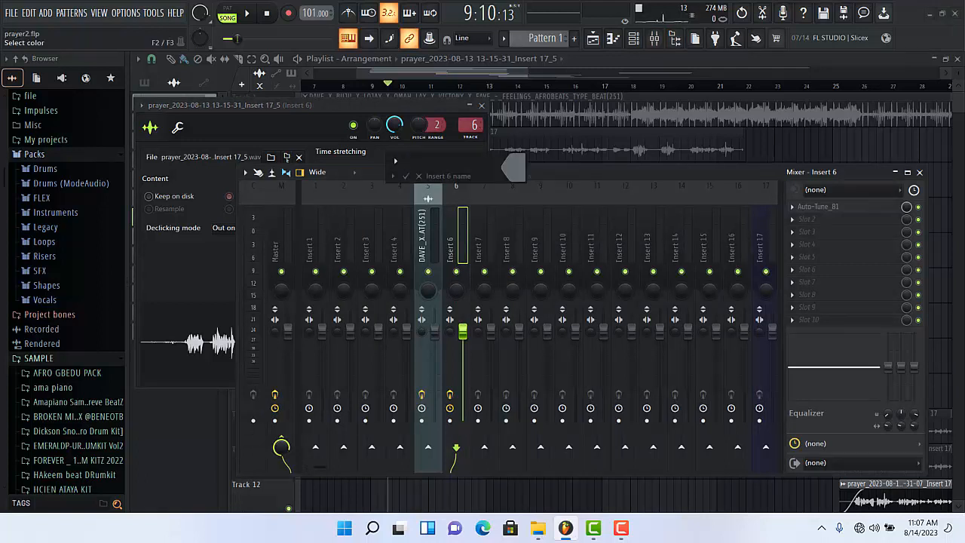
pyautogui.write('lead vocal')
pyautogui.press('Return')
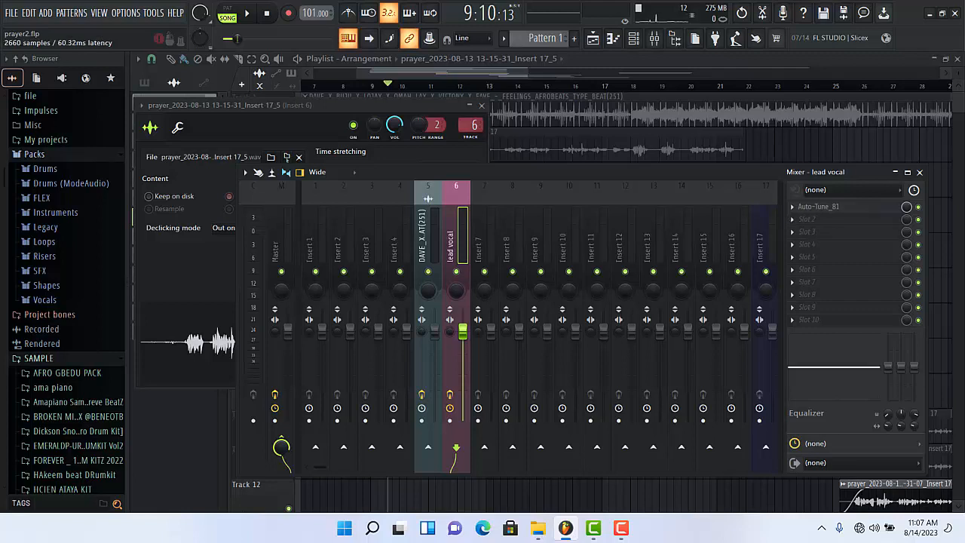
# Set Auto-Tune on the lead vocal track to the Low Male input type and Major scale, and close the plugin
pyautogui.click(818, 207)
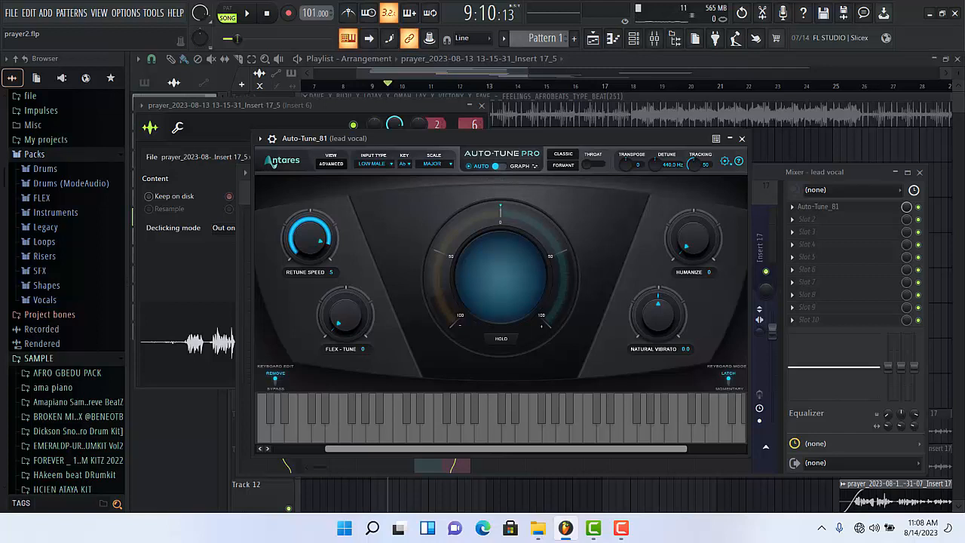
pyautogui.click(374, 163)
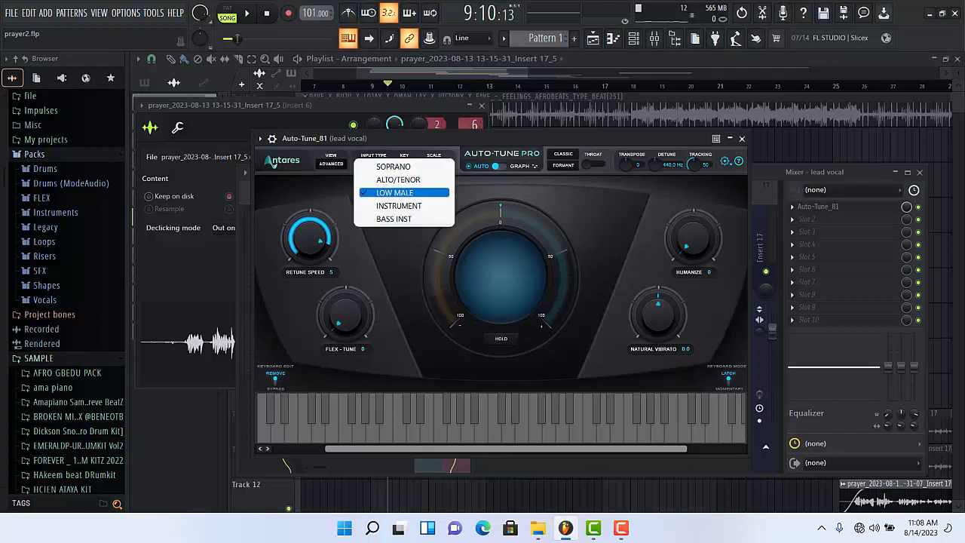
pyautogui.click(395, 193)
pyautogui.click(433, 163)
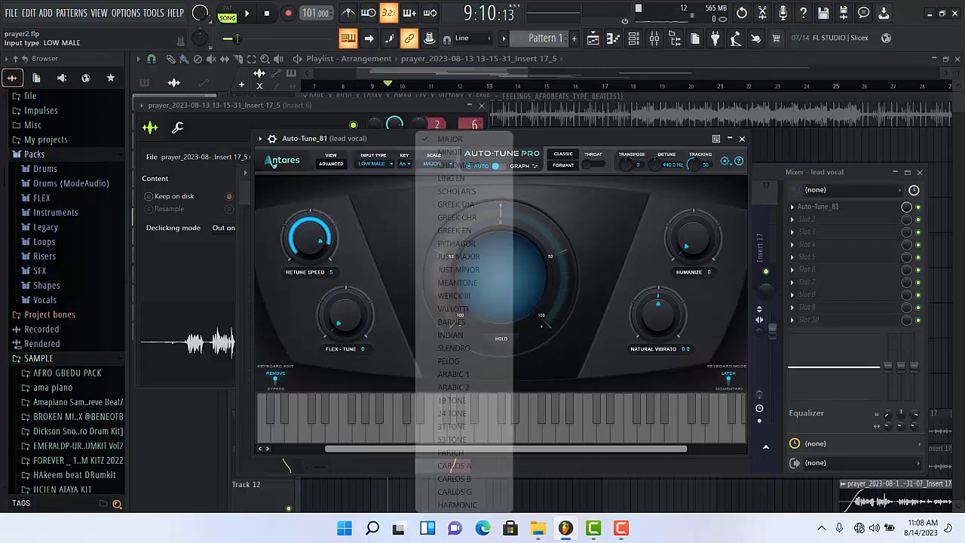
pyautogui.click(451, 139)
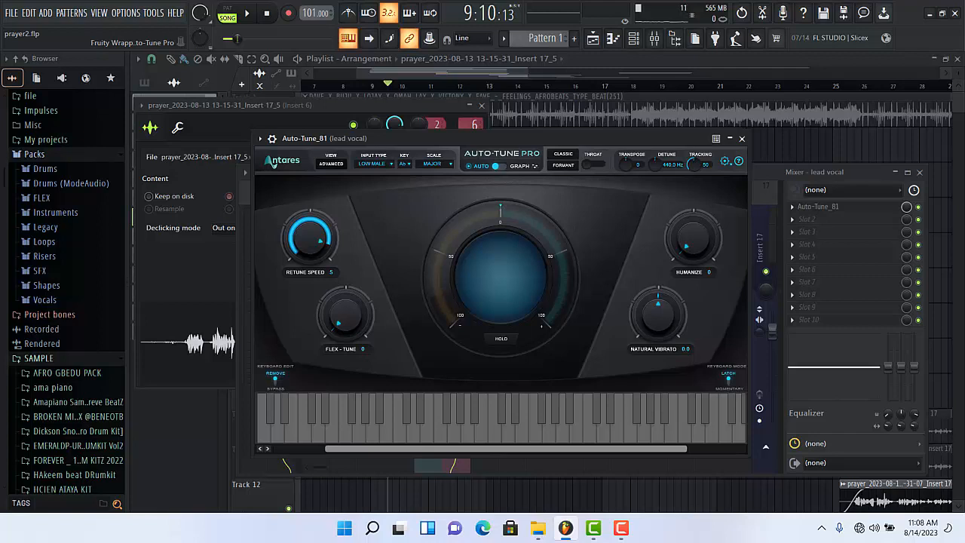
pyautogui.press('space')
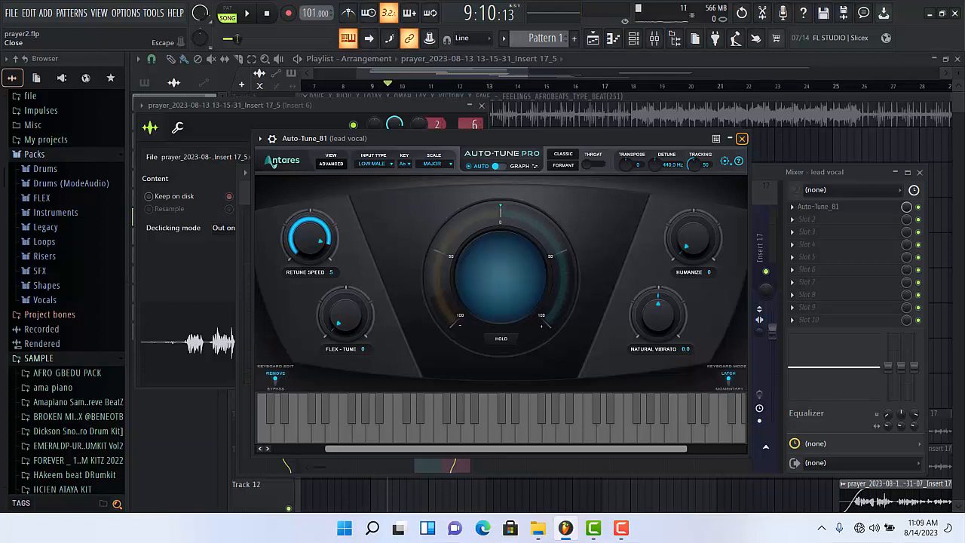
pyautogui.click(742, 139)
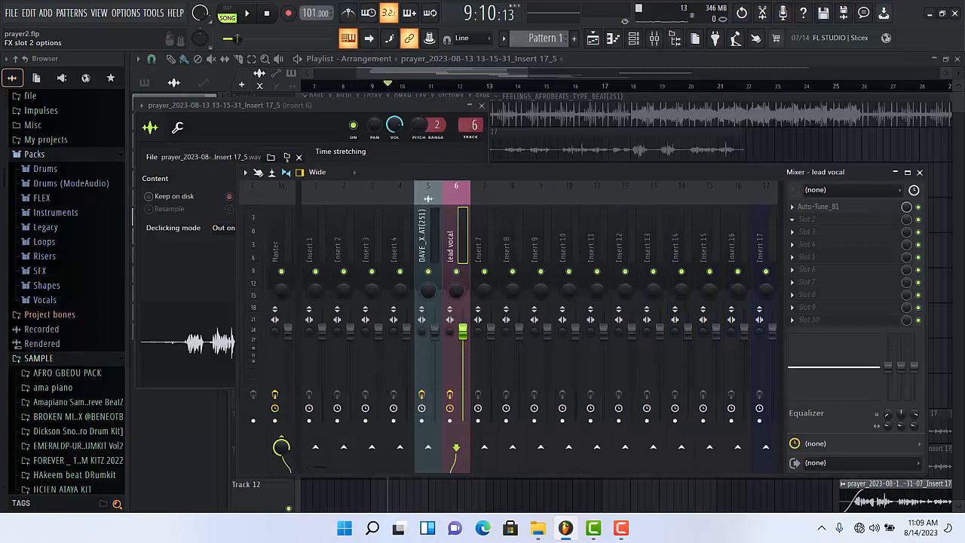
# Add RX 8 De-plosive to the lead vocal track's second effect slot and play the arrangement through it
pyautogui.click(806, 220)
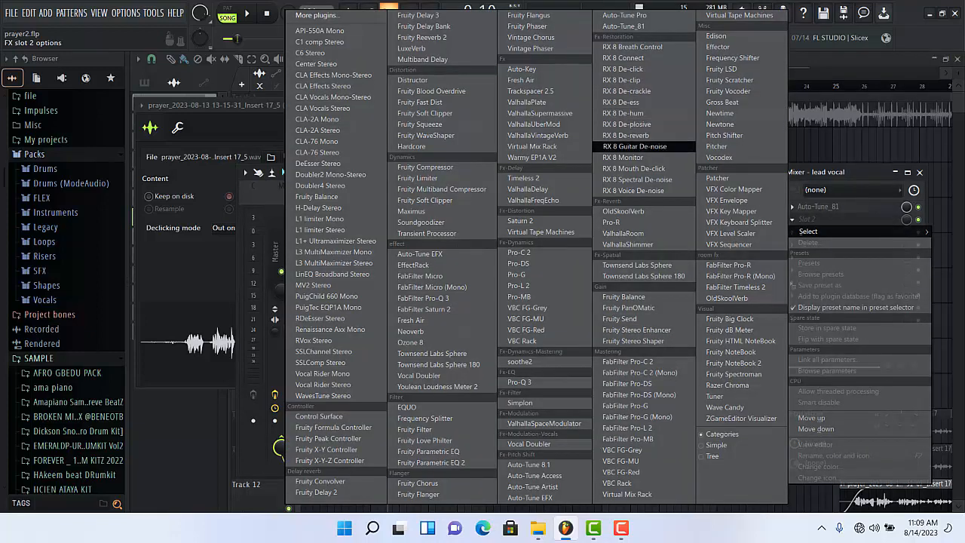
pyautogui.click(625, 124)
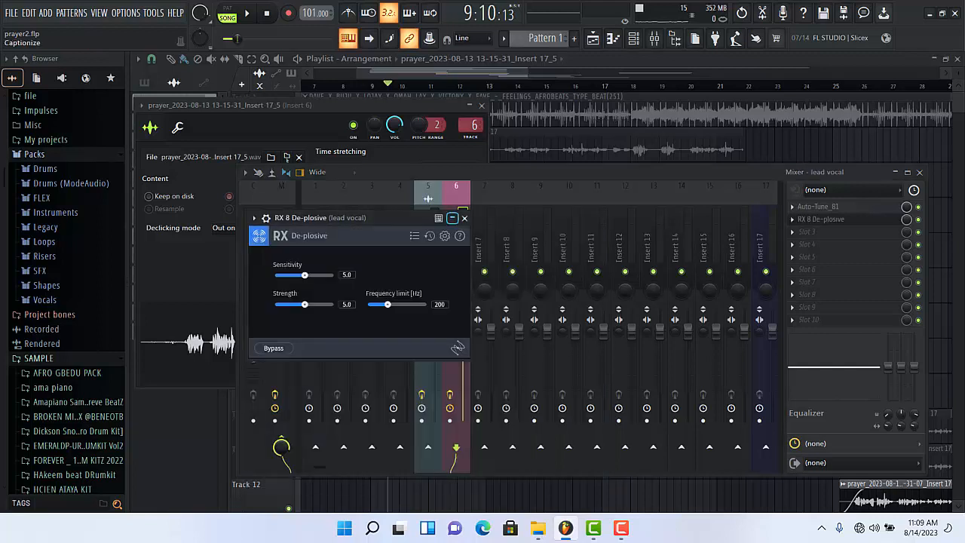
pyautogui.moveTo(392, 218); pyautogui.dragTo(508, 204)
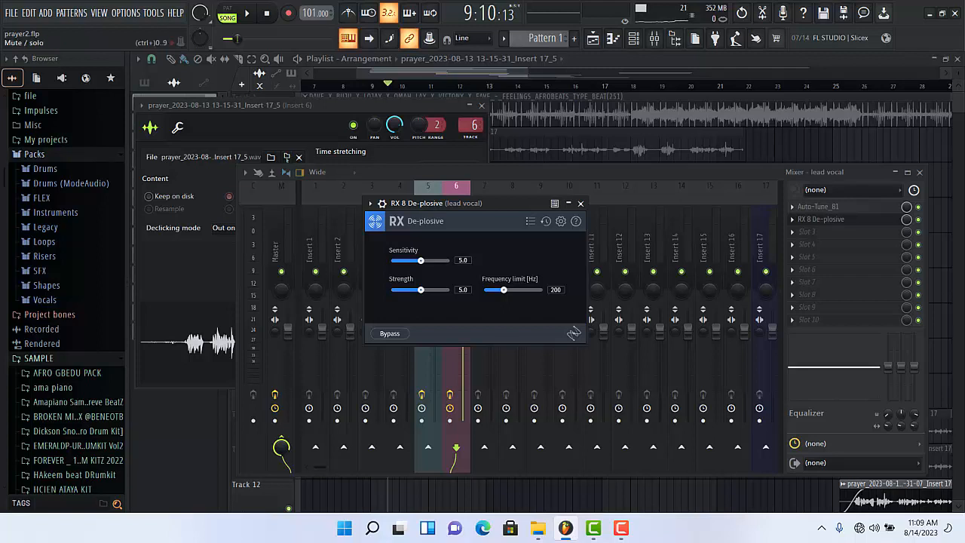
pyautogui.press('space')
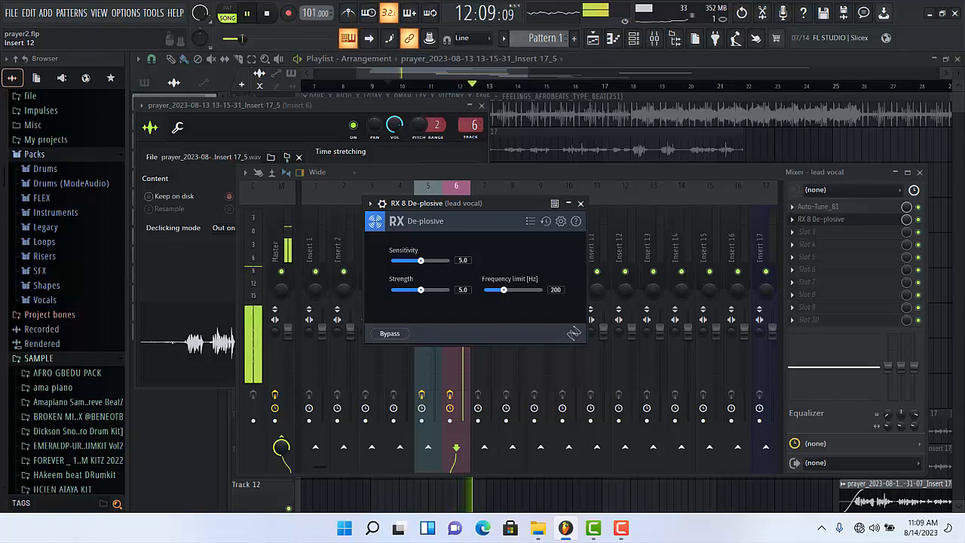
pyautogui.press('space')
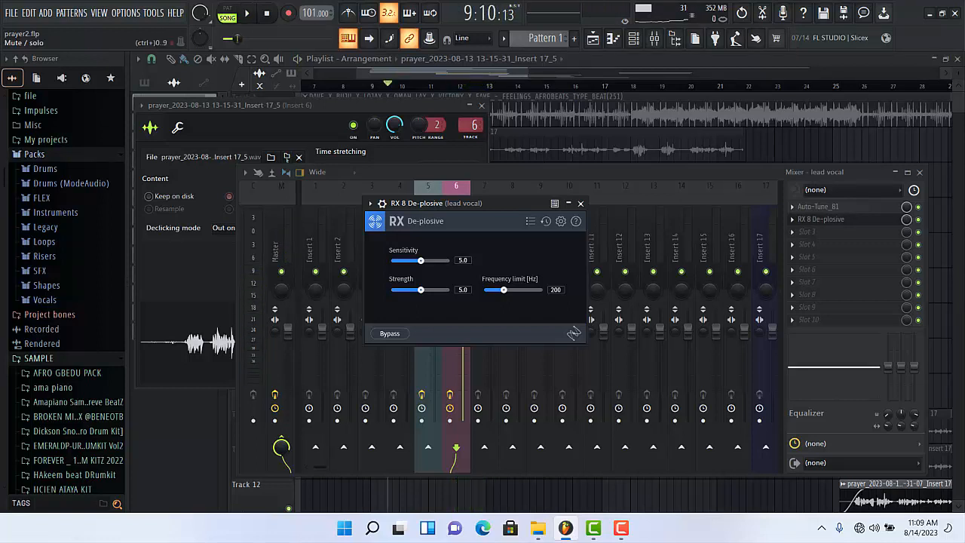
# Disable RX 8 De-plosive on the lead vocal track and play the song to hear the vocal without it
pyautogui.click(918, 220)
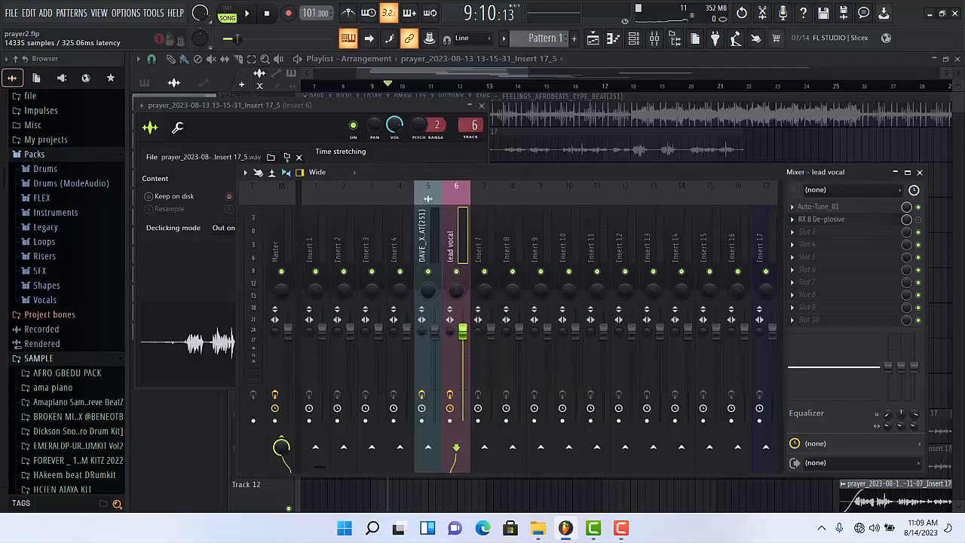
pyautogui.click(821, 219)
pyautogui.press('space')
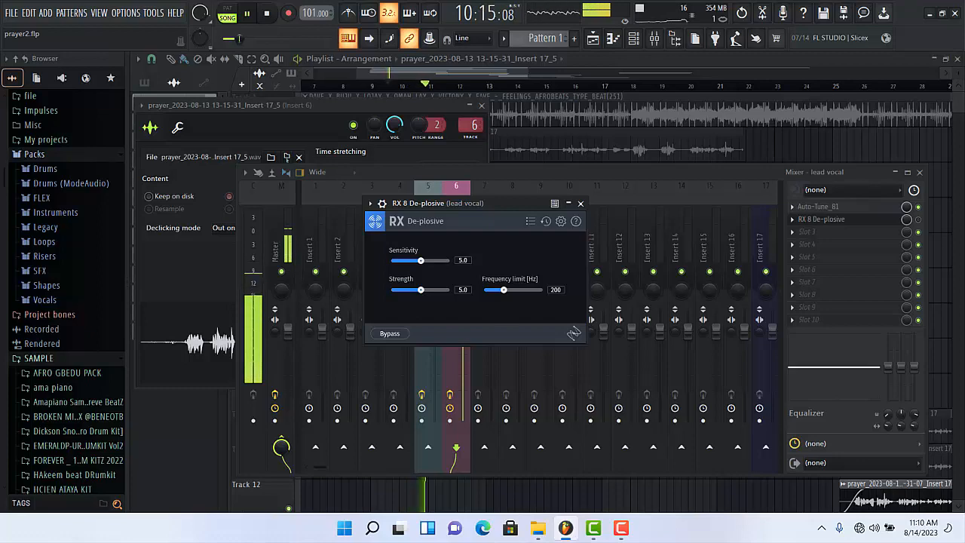
pyautogui.press('space')
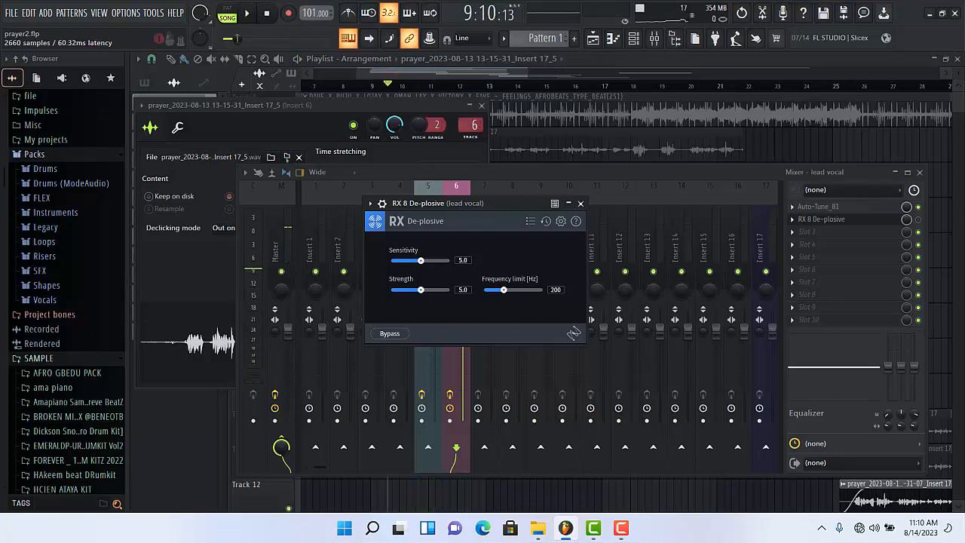
# Close the open windows, play the vocals in the playlist, and move the playback start to about 10:11
pyautogui.press('F12')
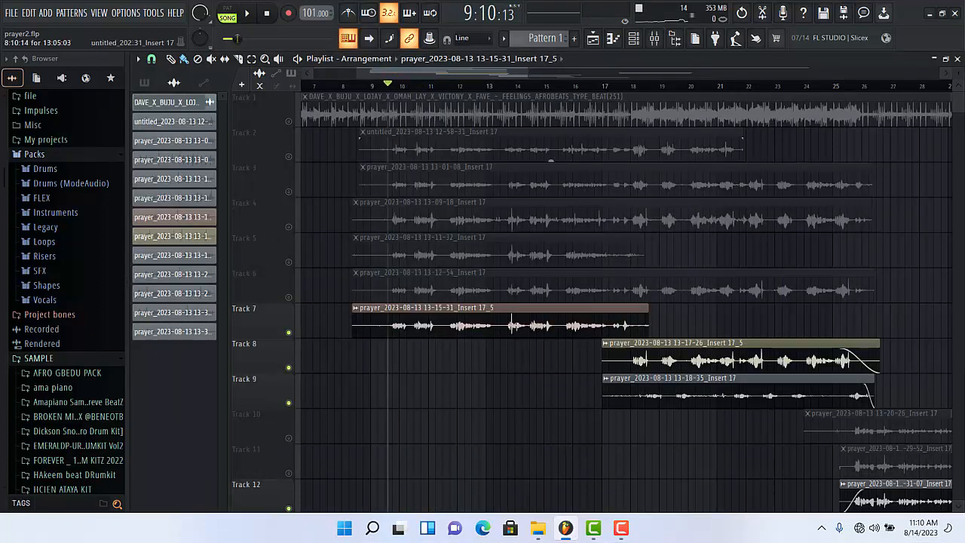
pyautogui.press('space')
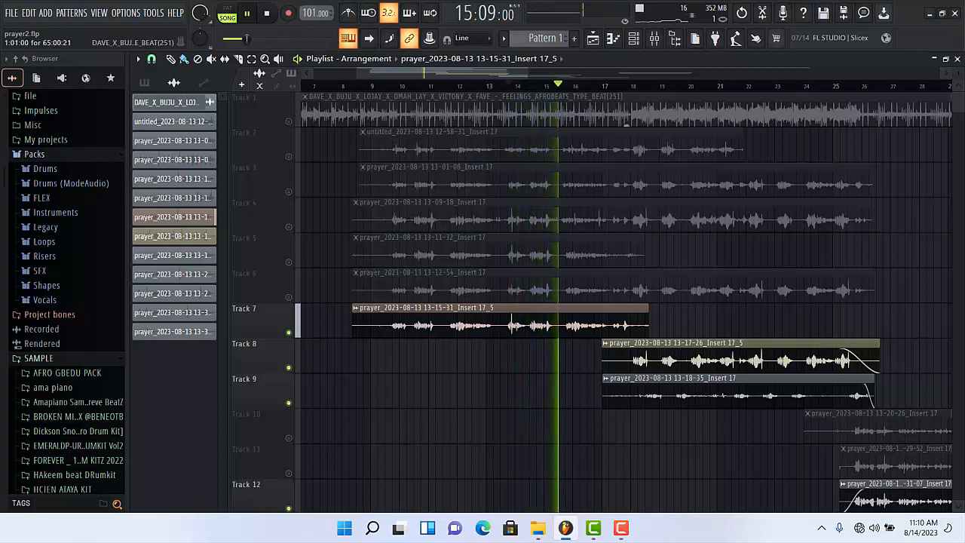
pyautogui.press('KP_Divide')
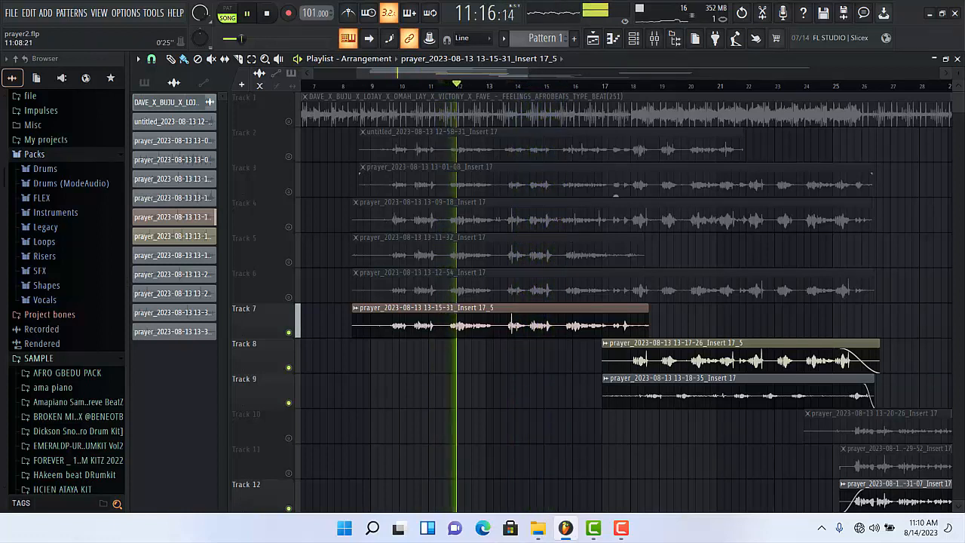
pyautogui.click(417, 85)
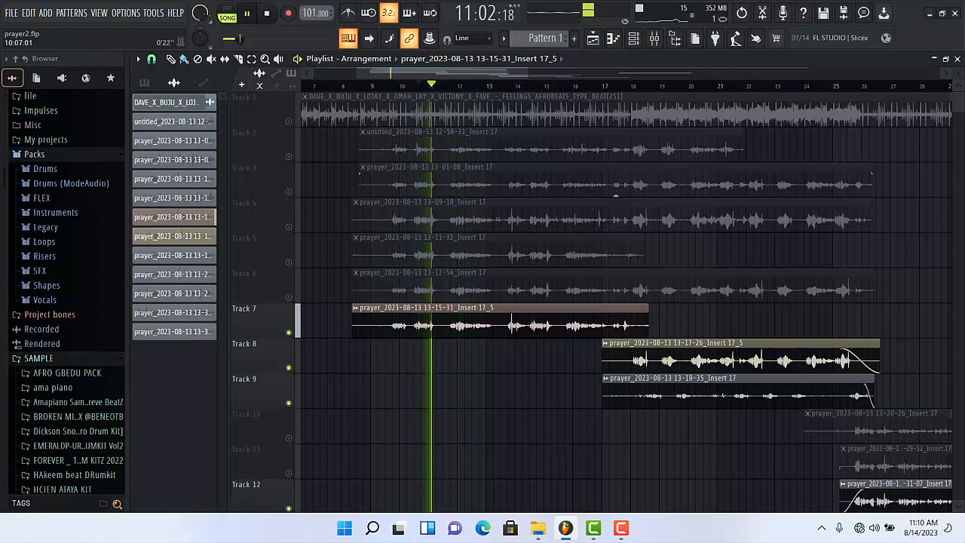
pyautogui.press('space')
# Play the lead vocal with De-plosive off, then re-enable the plugin and play the same passage again
pyautogui.click(654, 38)
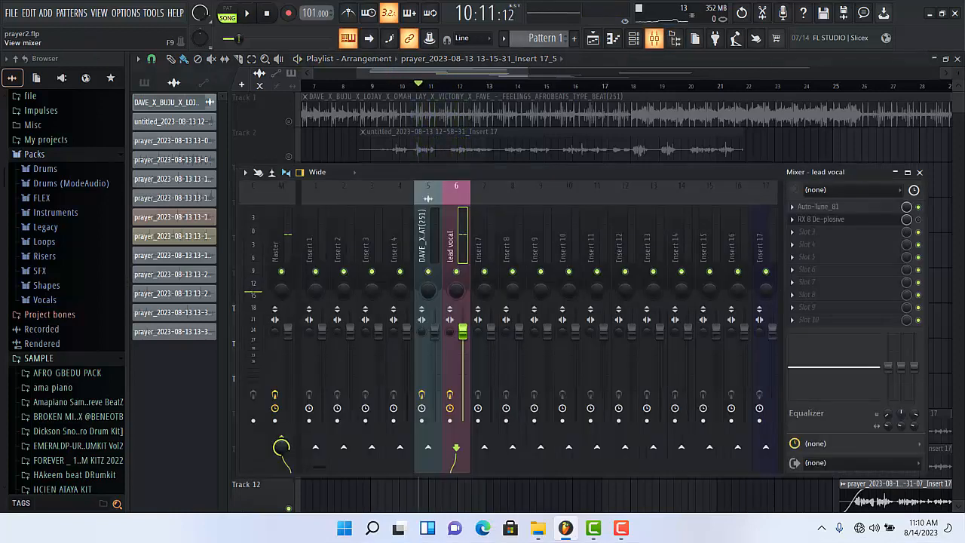
pyautogui.press('space')
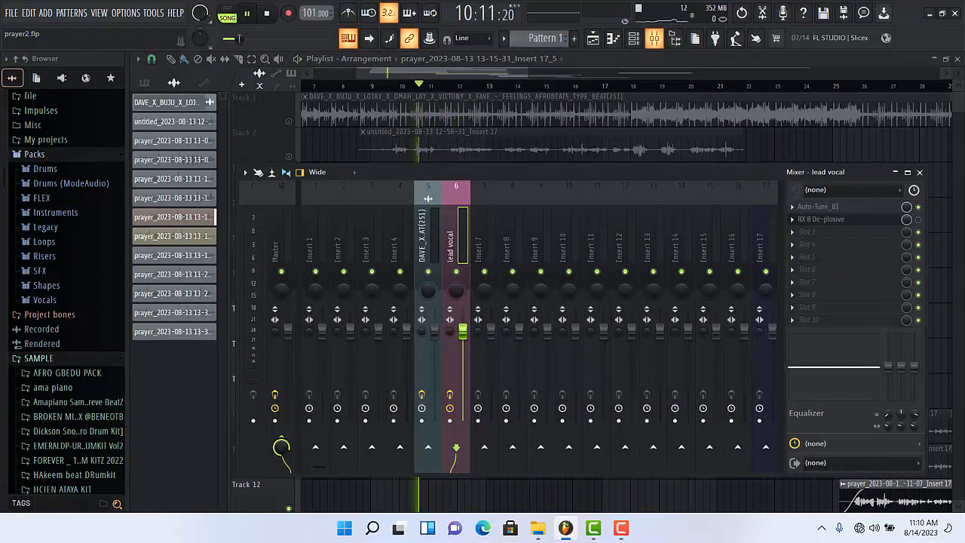
pyautogui.press('space')
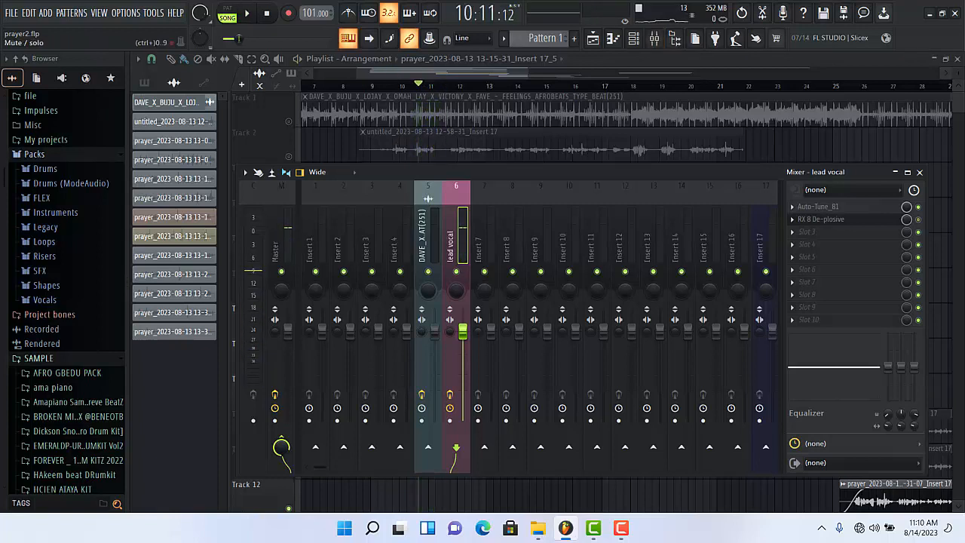
pyautogui.click(821, 219)
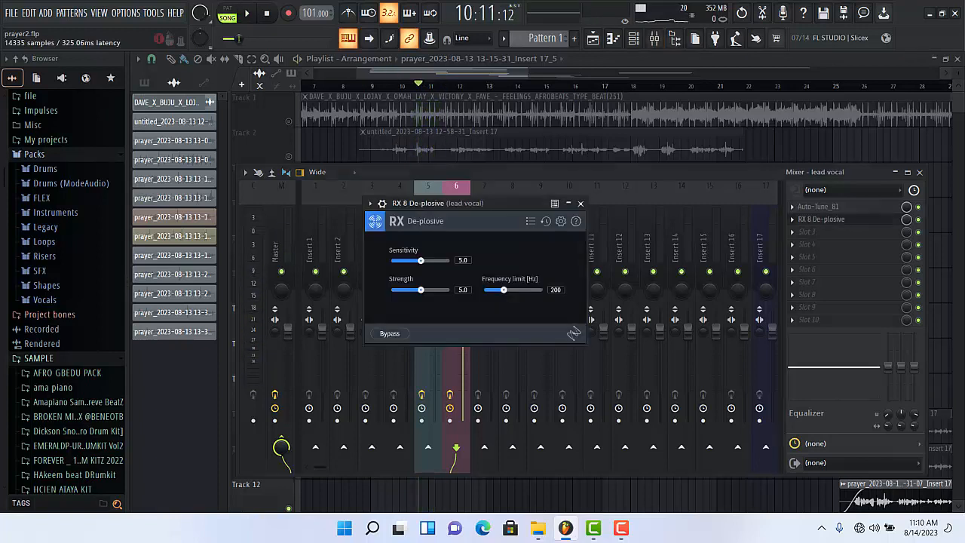
pyautogui.press('space')
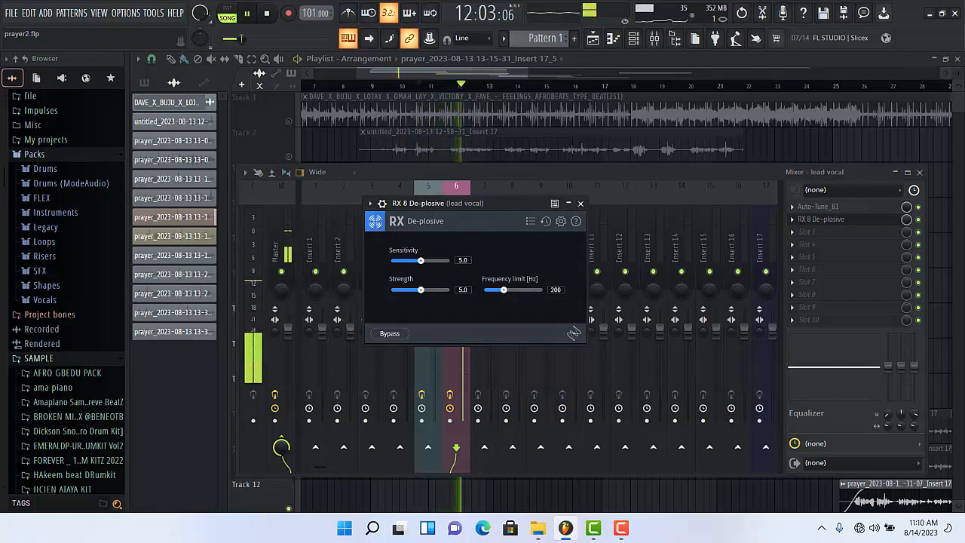
# Show De-plosive's wrapper settings and compare the vocal passage with the plugin switched off and back on
pyautogui.click(382, 203)
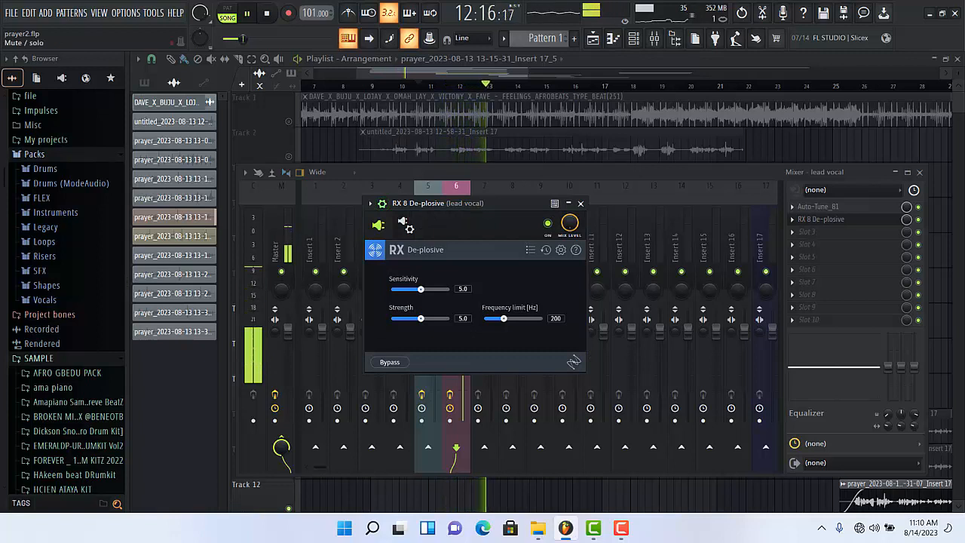
pyautogui.press('space')
pyautogui.click(547, 223)
pyautogui.press('space')
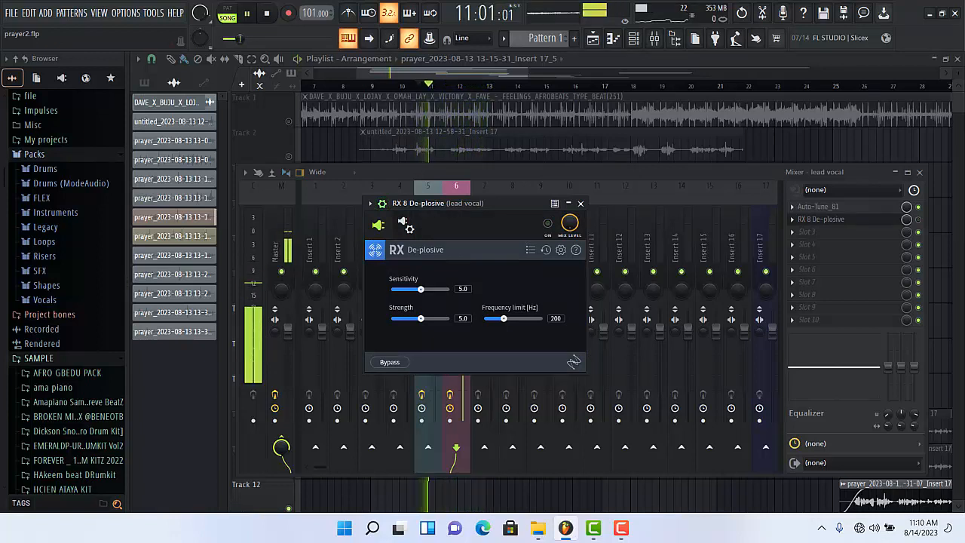
pyautogui.press('space')
pyautogui.click(547, 223)
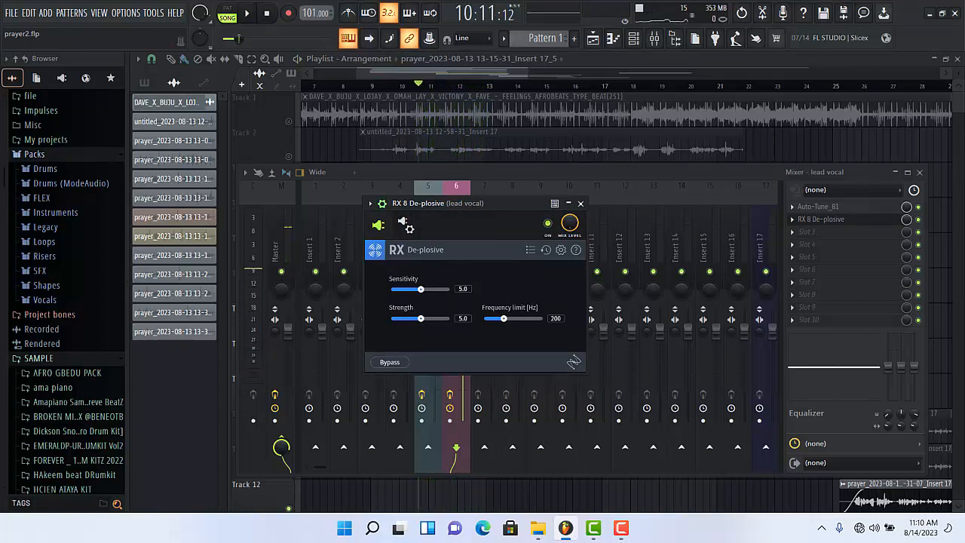
pyautogui.press('space')
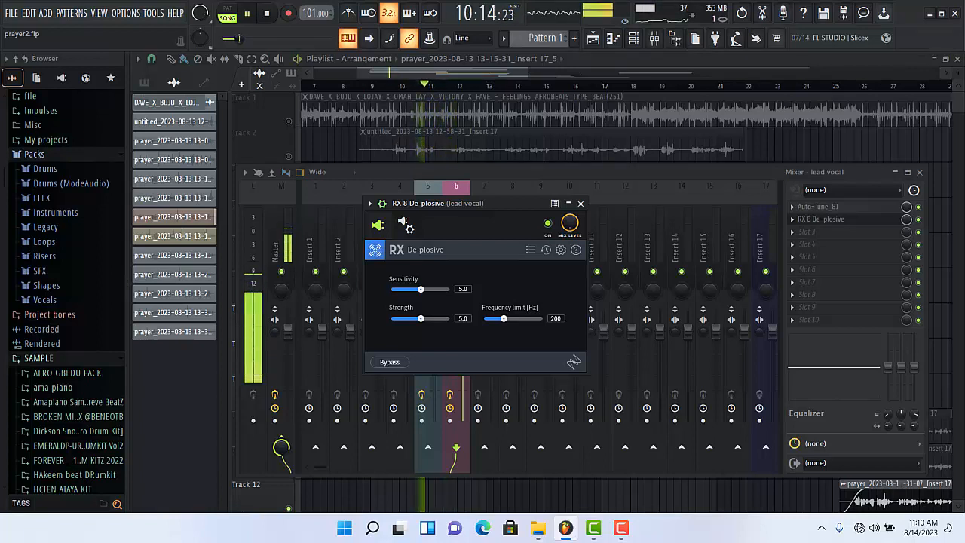
# Replay the lead vocal passage with RX 8 De-plosive switched off and back on to compare the sound
pyautogui.press('space')
pyautogui.press('space')
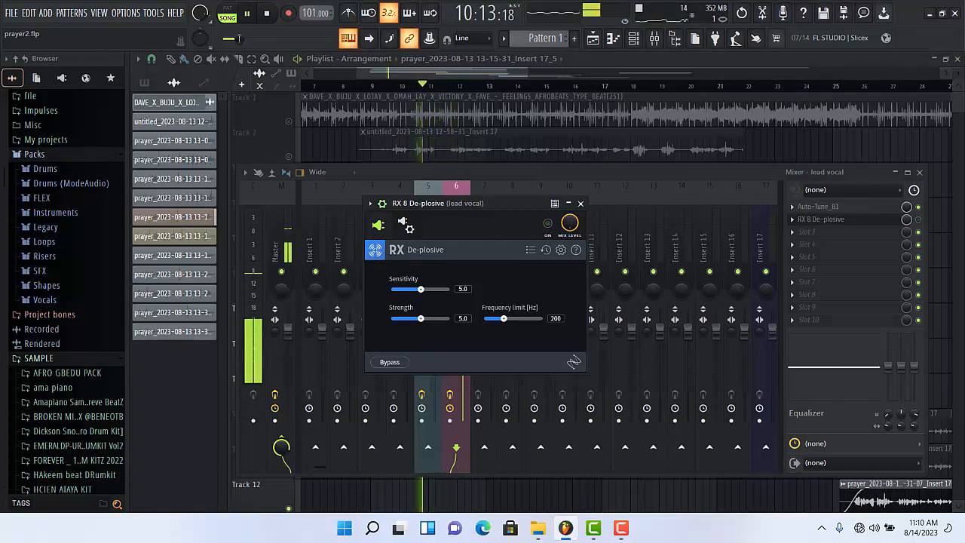
pyautogui.press('space')
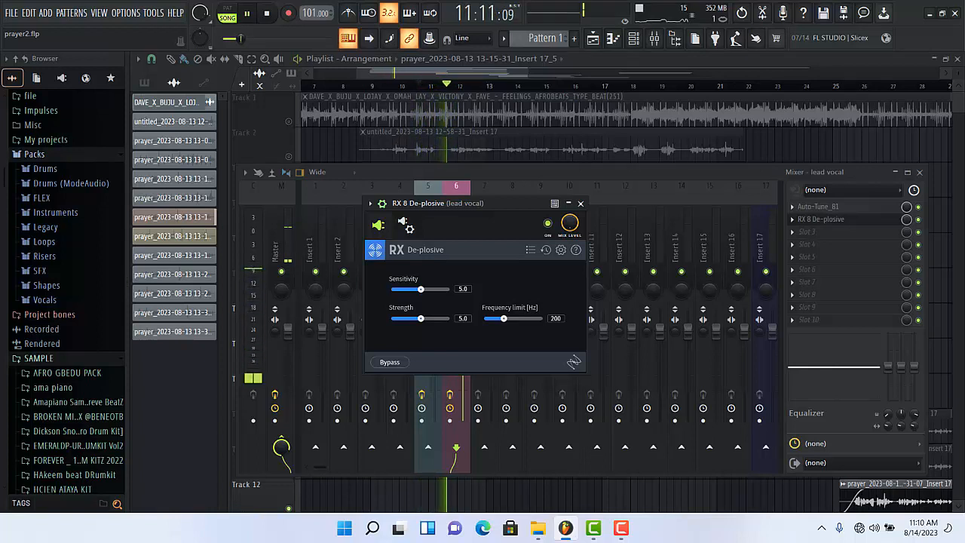
pyautogui.press('space')
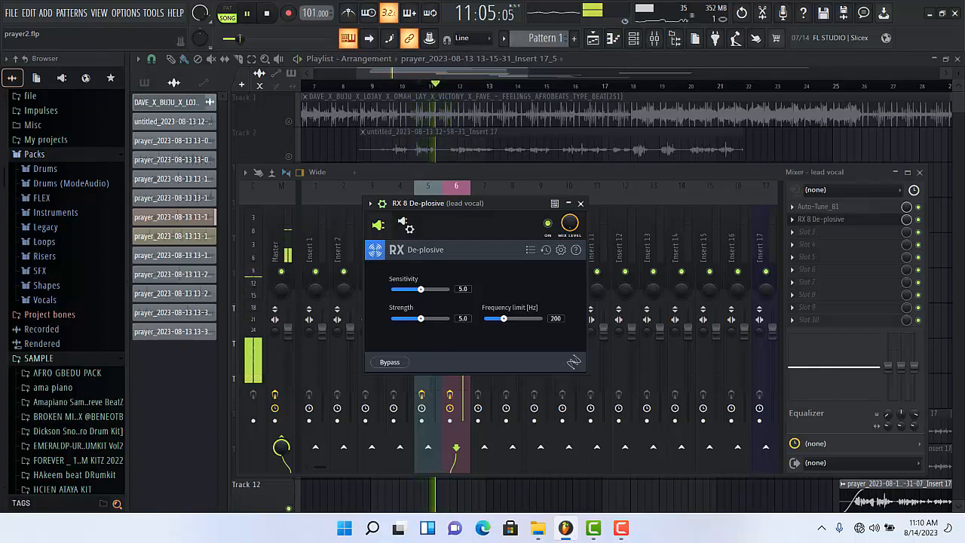
pyautogui.press('space')
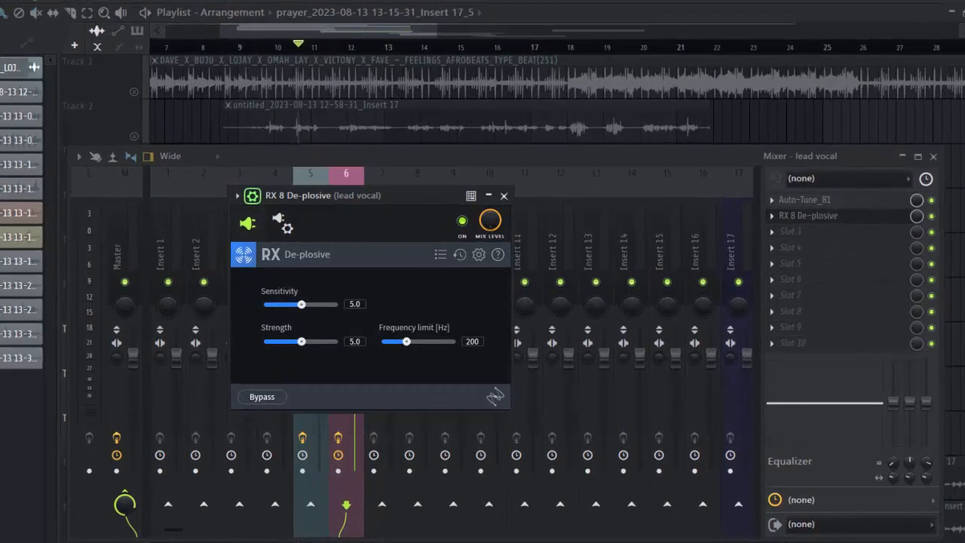
# Hide De-plosive's wrapper settings, close the plugin, and load Pro-Q 3 into slot 3 of the lead vocal track
pyautogui.click(406, 225)
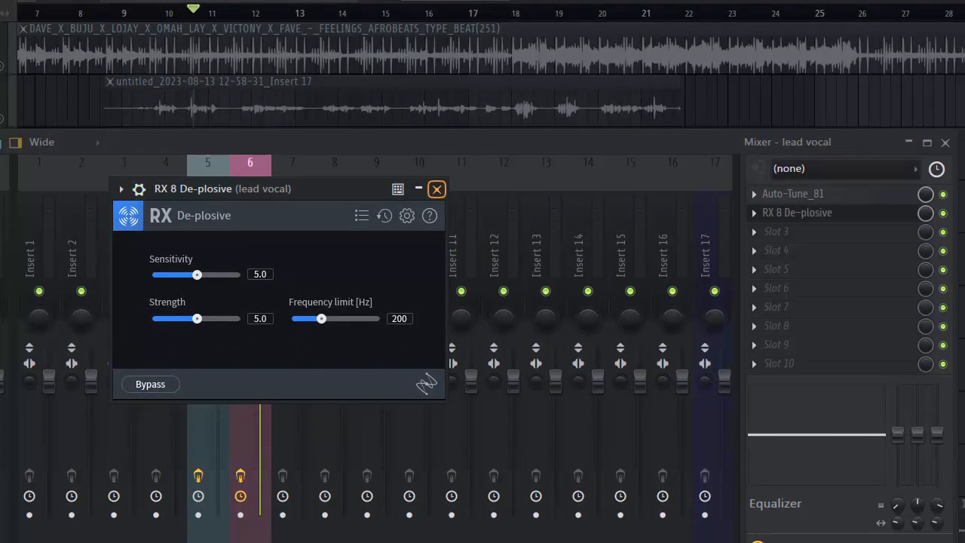
pyautogui.click(435, 188)
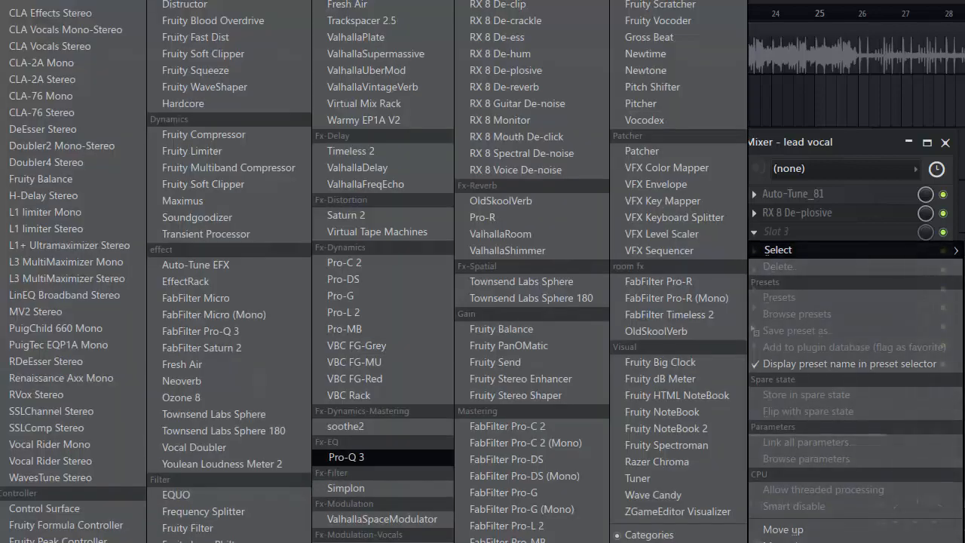
pyautogui.click(346, 457)
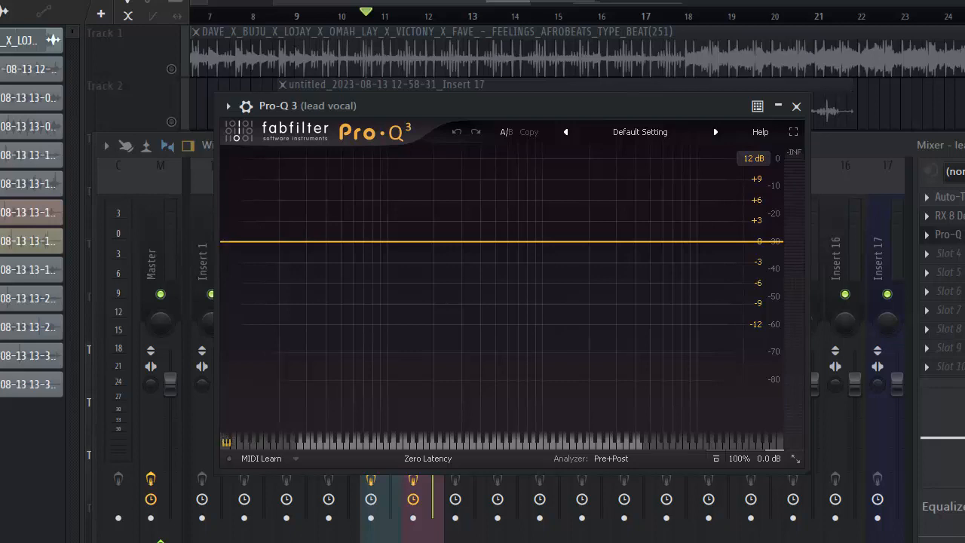
# Add a 12 dB/oct low-cut band in Pro-Q 3 and set it to about 110 Hz while the vocal plays
pyautogui.click(222, 242)
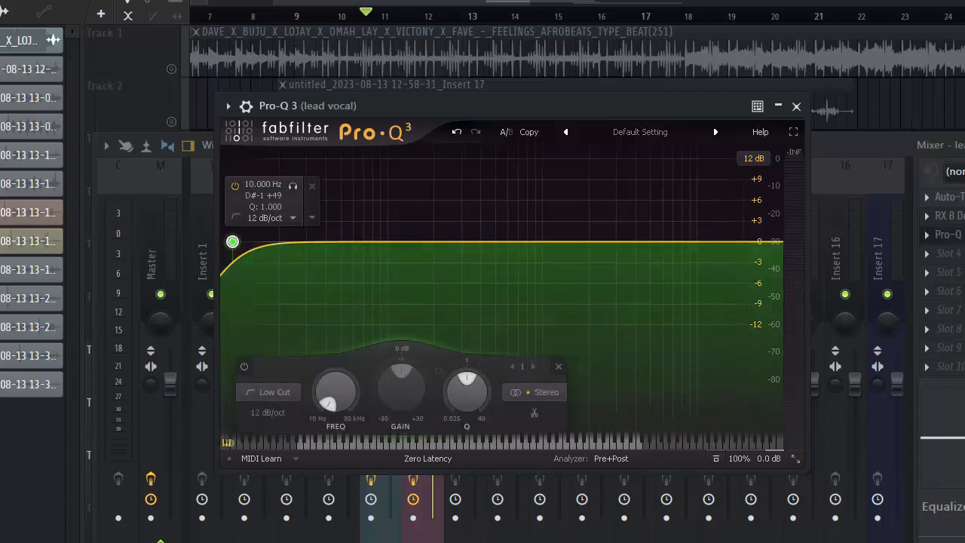
pyautogui.press('space')
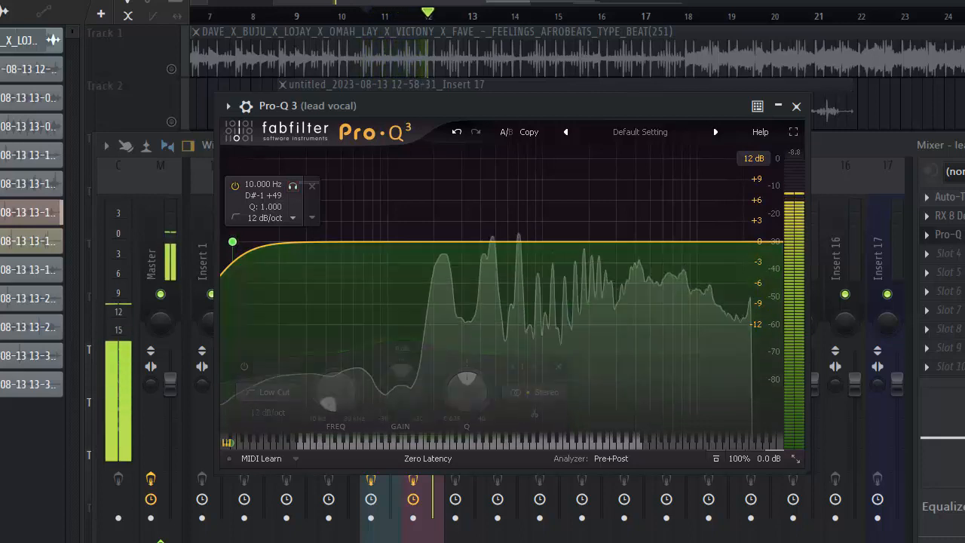
pyautogui.moveTo(232, 241); pyautogui.dragTo(394, 242)
pyautogui.press('space')
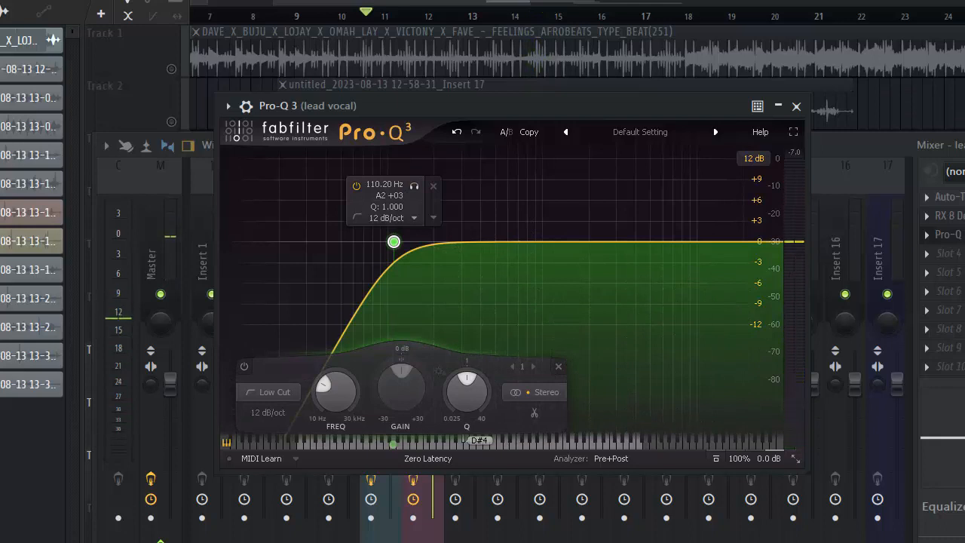
# Play the lead vocal through the low cut, stop playback, and close Pro-Q 3
pyautogui.press('space')
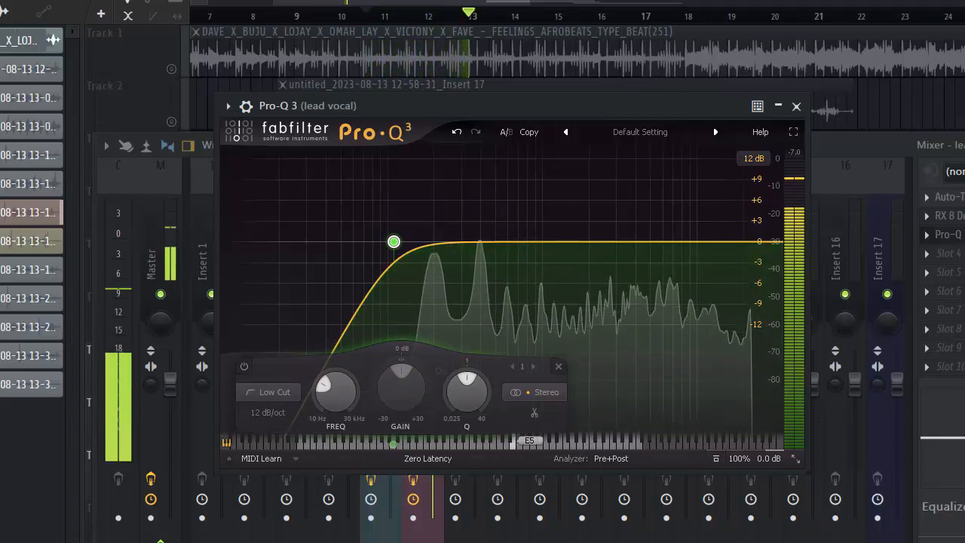
pyautogui.press('space')
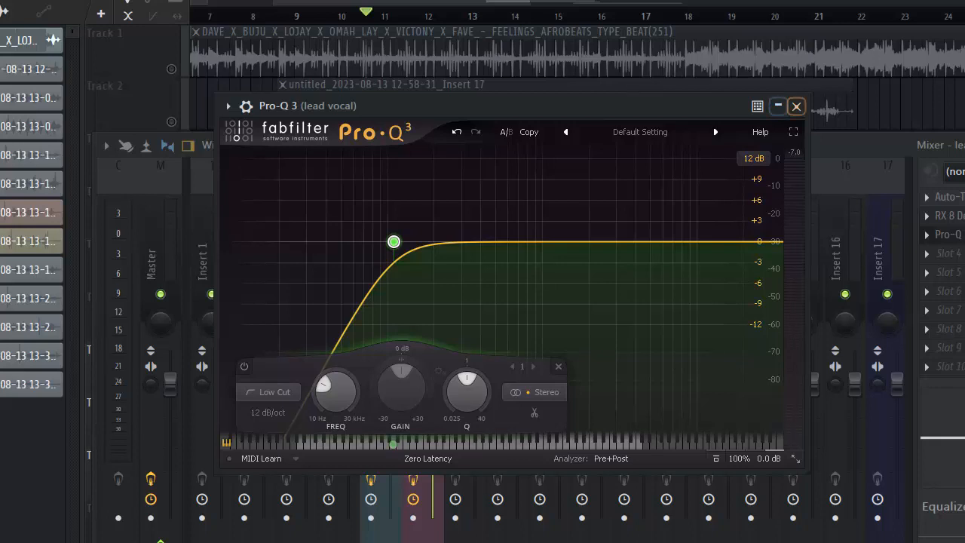
pyautogui.click(796, 105)
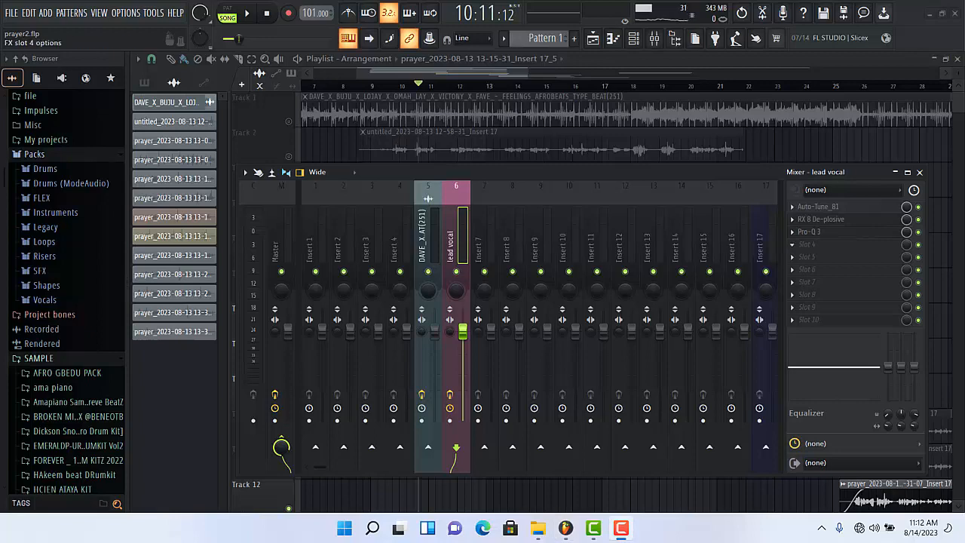
# Load C1 comp Stereo into slot 4 of the lead vocal track and move its window to the middle of the screen
pyautogui.click(814, 244)
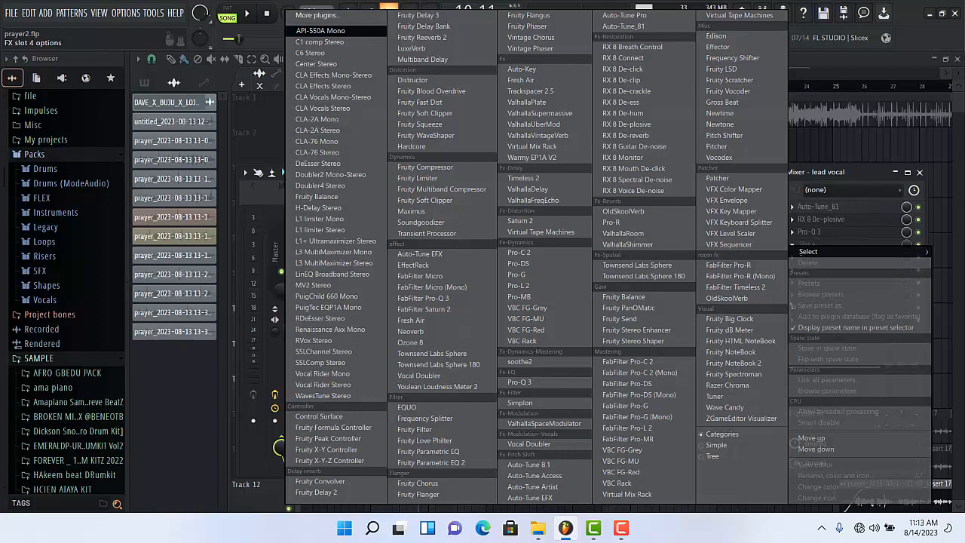
pyautogui.click(320, 42)
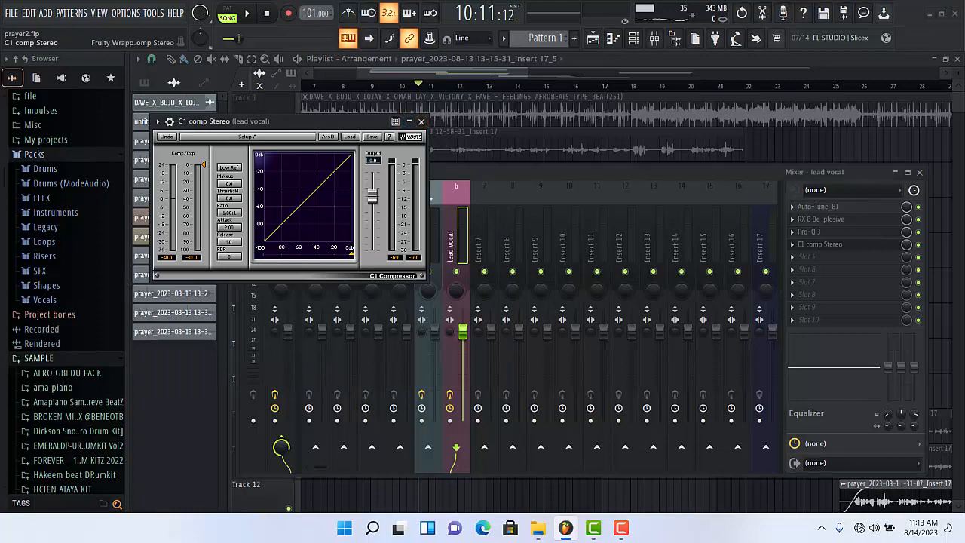
pyautogui.moveTo(226, 121); pyautogui.dragTo(411, 161)
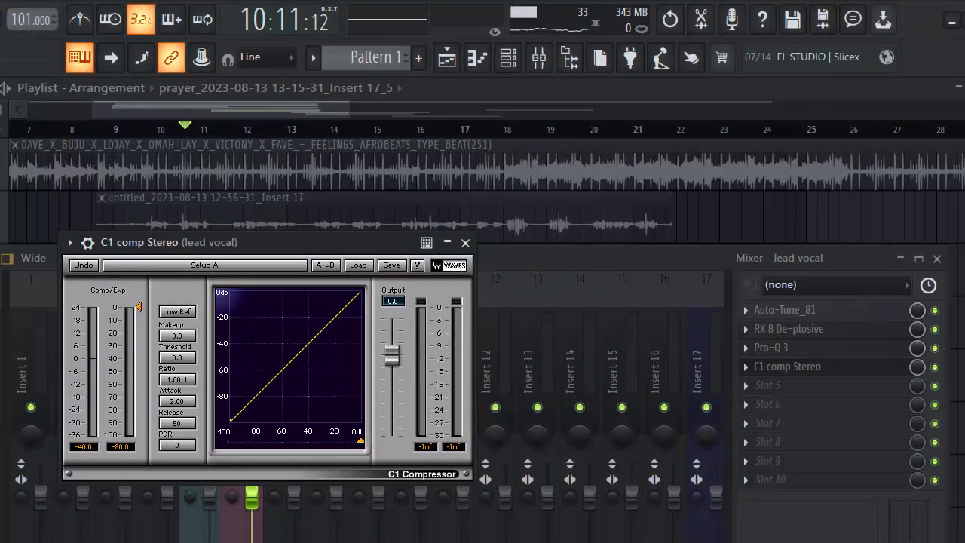
# Move the playlist's playback start to about 9:13, play the vocal briefly, and stop with the mixer showing
pyautogui.press('F5')
pyautogui.click(145, 129)
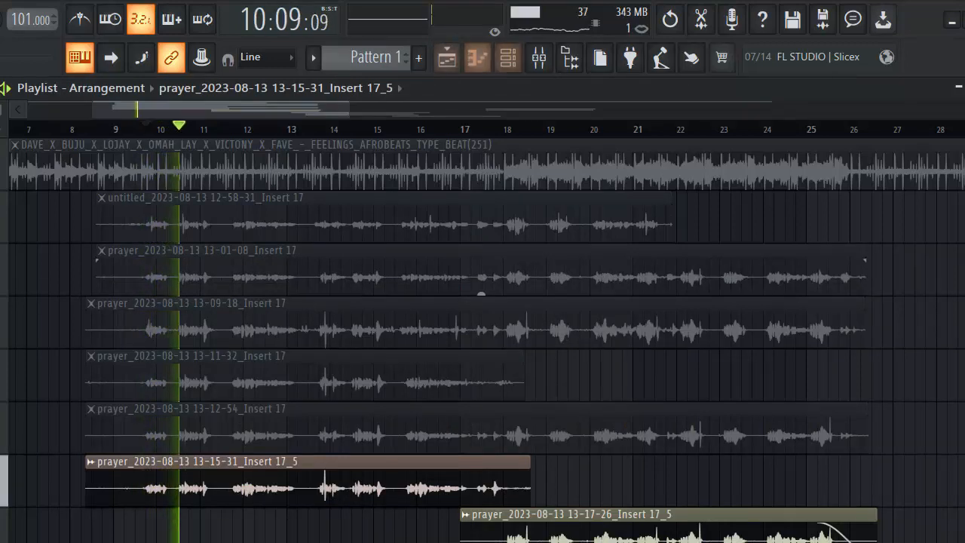
pyautogui.press('F9')
pyautogui.press('space')
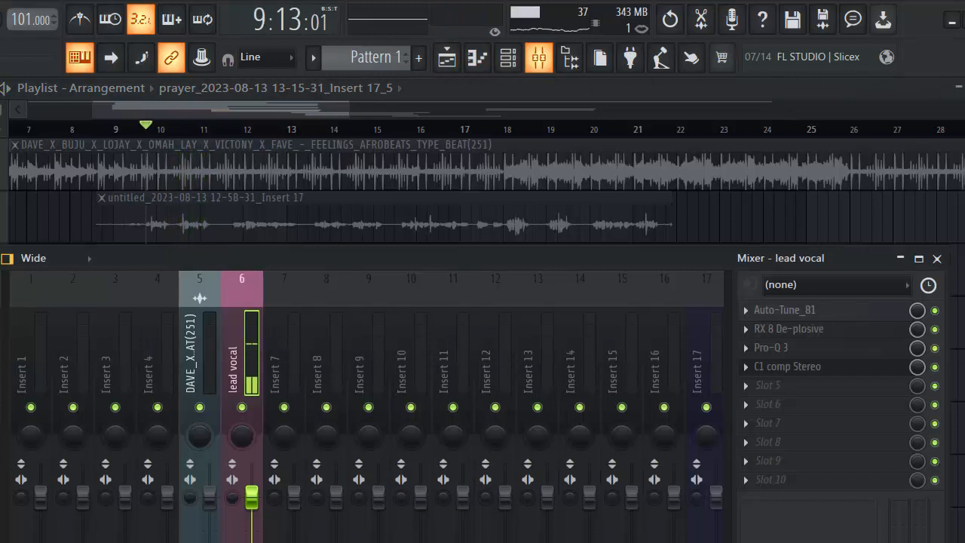
pyautogui.press('F9')
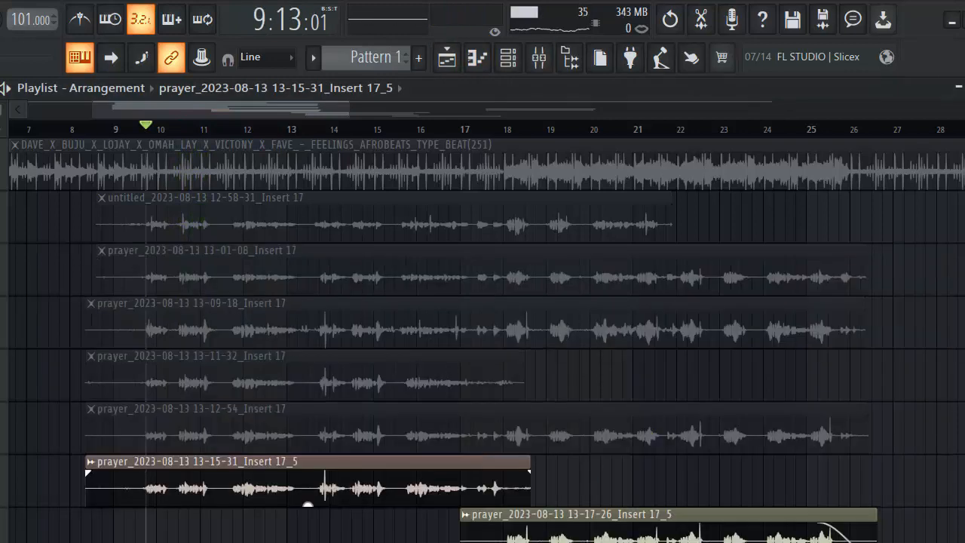
pyautogui.moveTo(87, 473); pyautogui.dragTo(171, 472)
pyautogui.press('space')
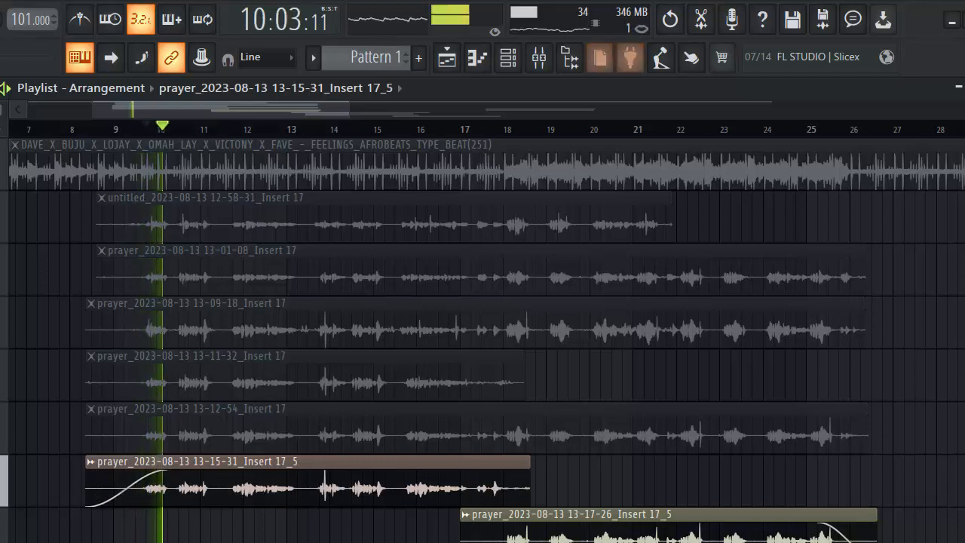
# View C1 comp Stereo on the lead vocal track during playback, then return to the playlist and stop
pyautogui.click(538, 56)
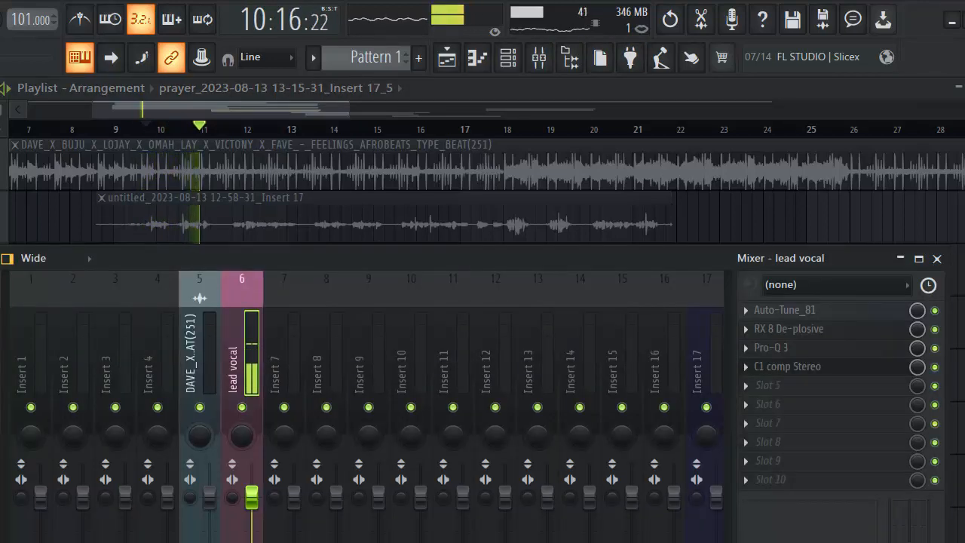
pyautogui.click(787, 366)
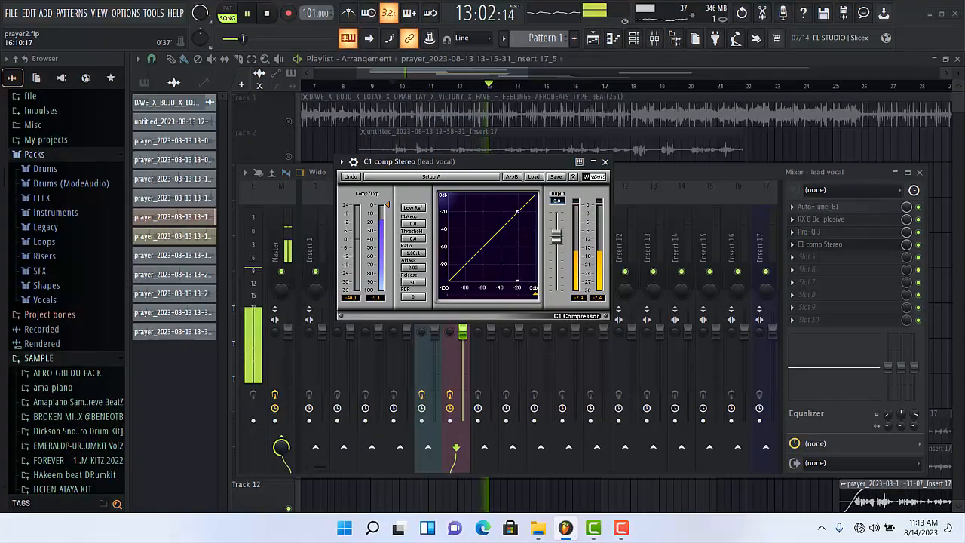
pyautogui.click(593, 59)
pyautogui.press('space')
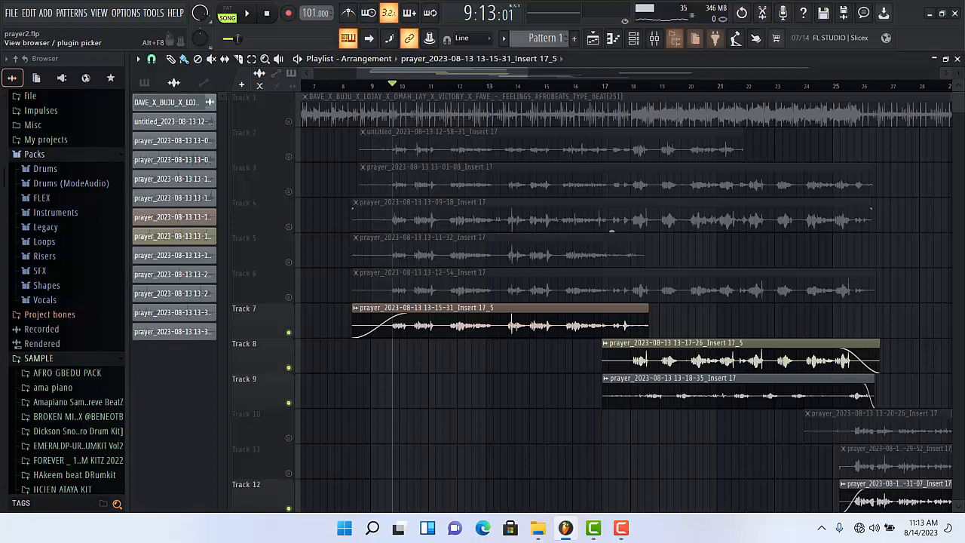
# Play the lead vocal with C1 comp Stereo open from the mixer, and save the project
pyautogui.click(653, 38)
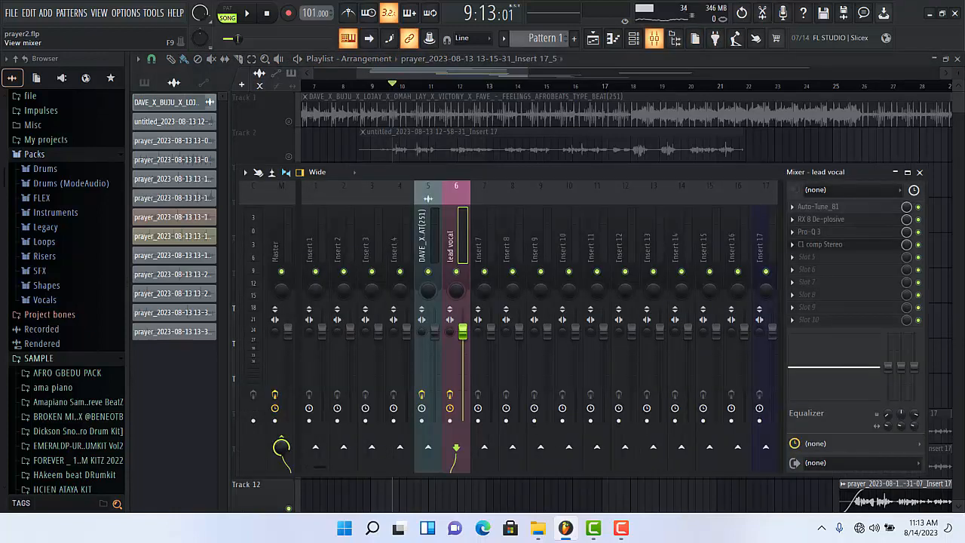
pyautogui.press('space')
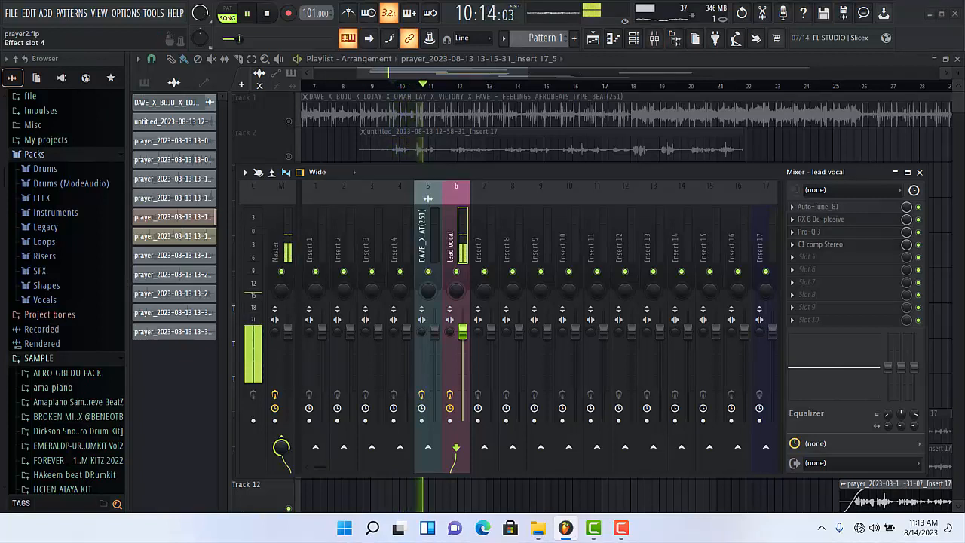
pyautogui.click(820, 244)
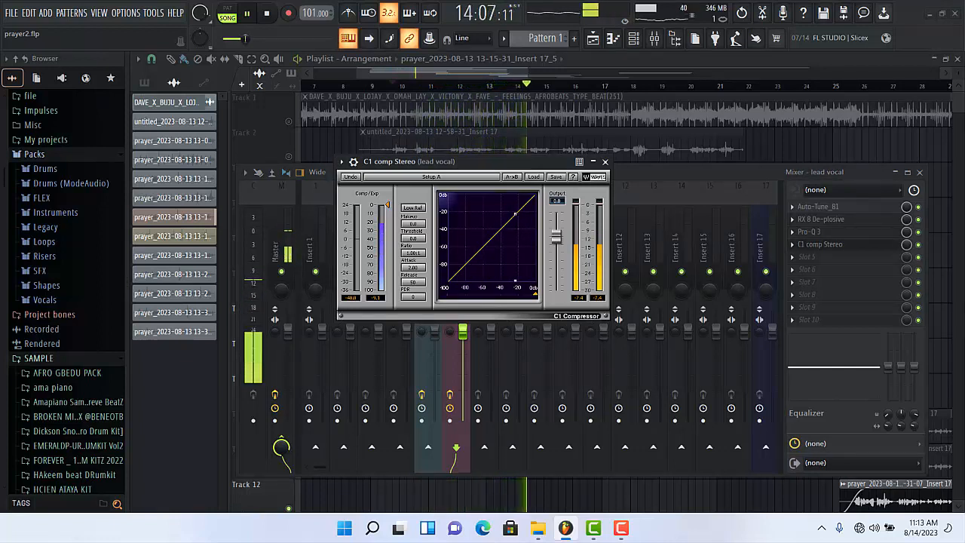
pyautogui.hotkey('ctrl', 's')
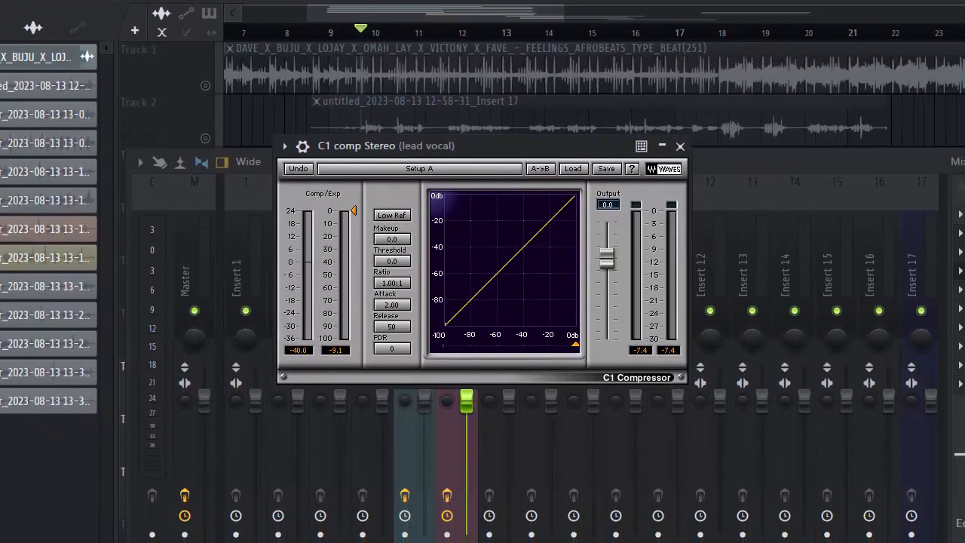
# Set the C1 compressor's ratio to 2.00:1, attack to 8.00 and release to 70
pyautogui.doubleClick(392, 282)
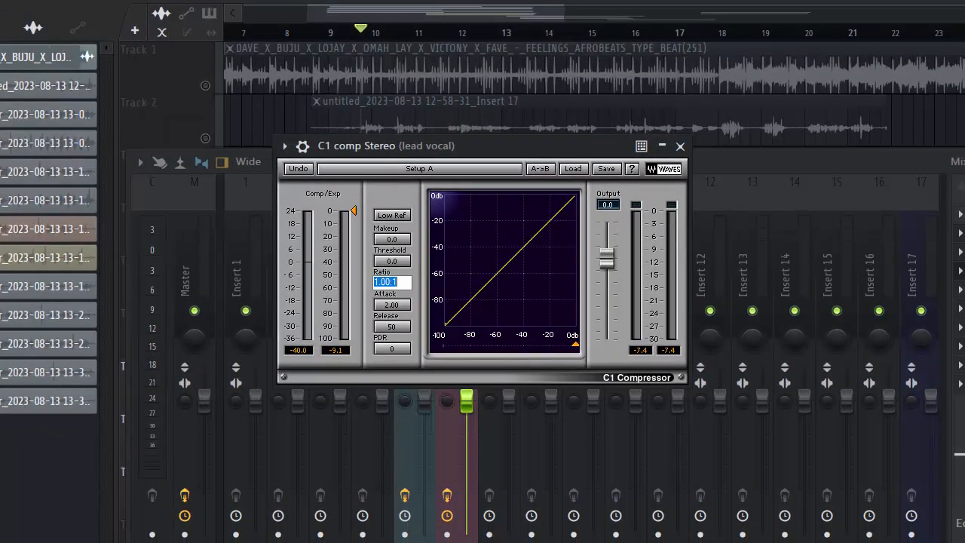
pyautogui.write('2.0')
pyautogui.press('Return')
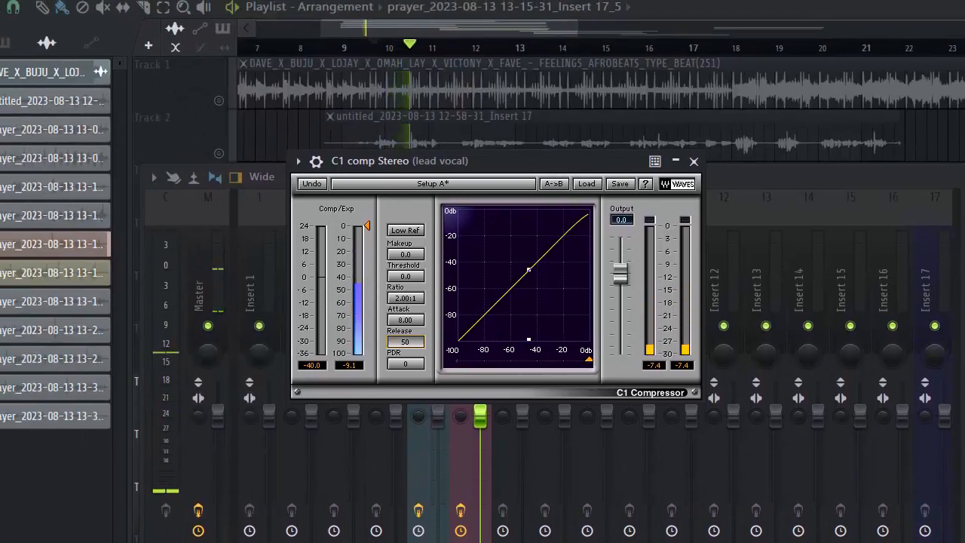
pyautogui.doubleClick(406, 342)
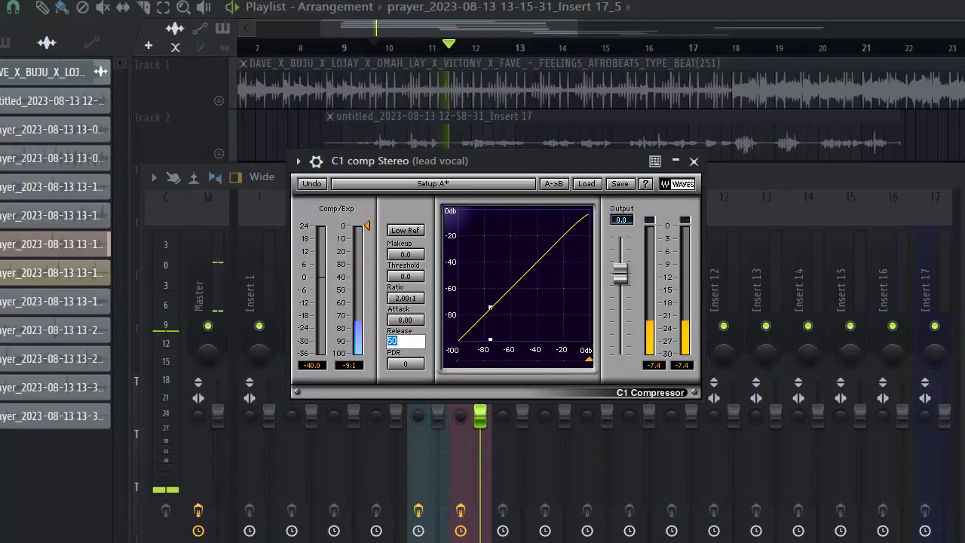
pyautogui.write('70')
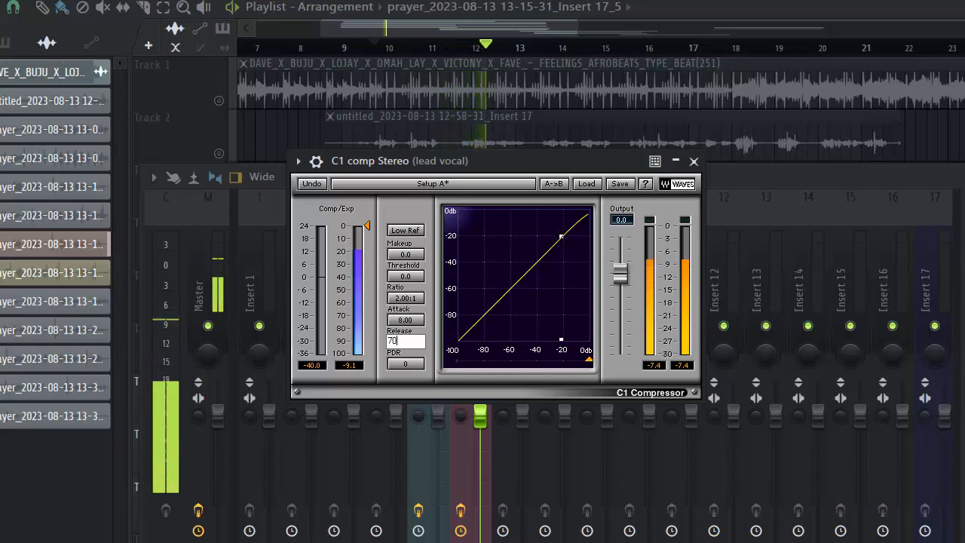
pyautogui.press('Return')
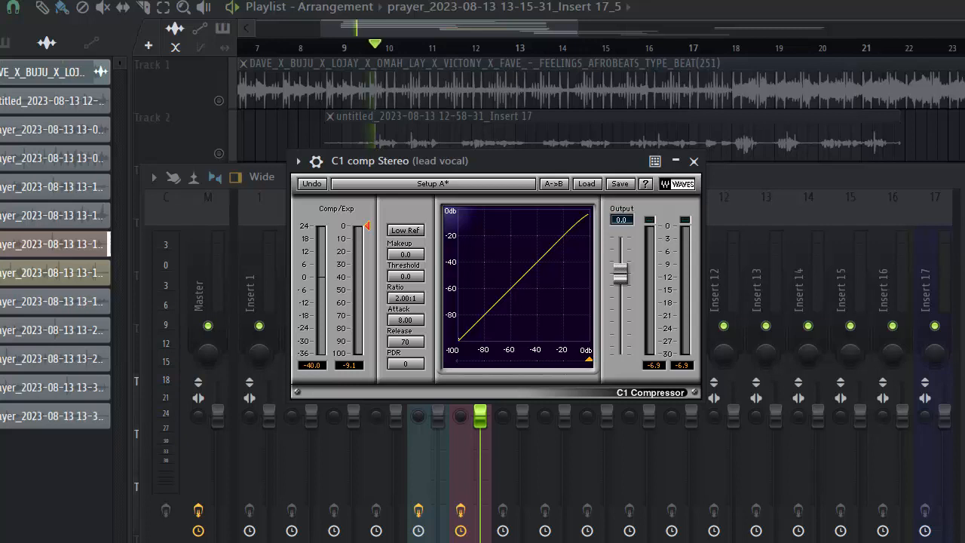
# Lower the C1 compressor's threshold to -14.6 while the vocal plays, then stop and show the playlist
pyautogui.press('space')
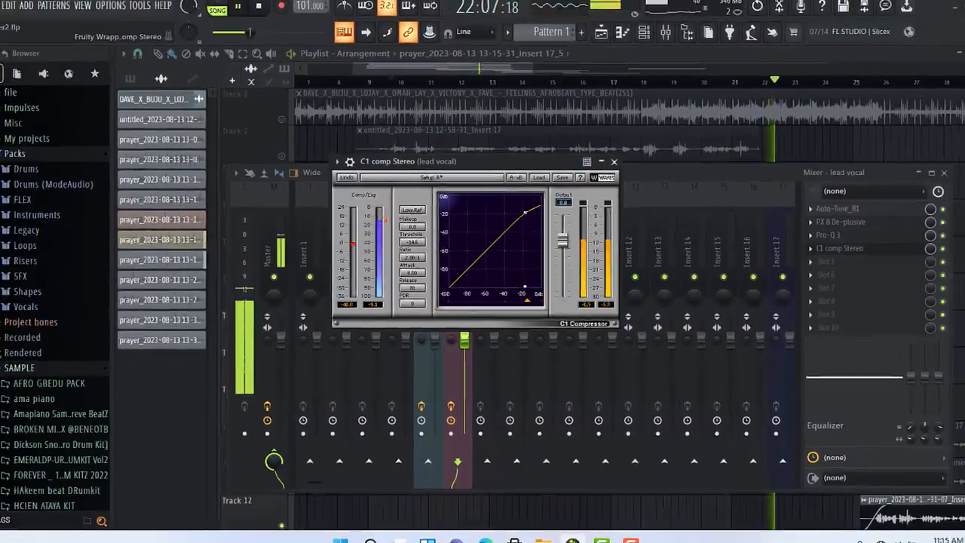
pyautogui.press('space')
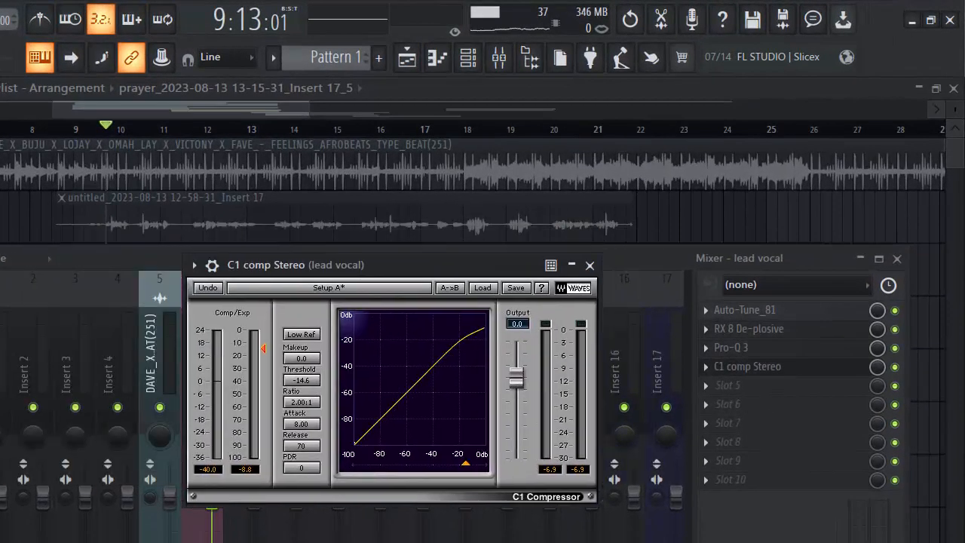
pyautogui.press('F5')
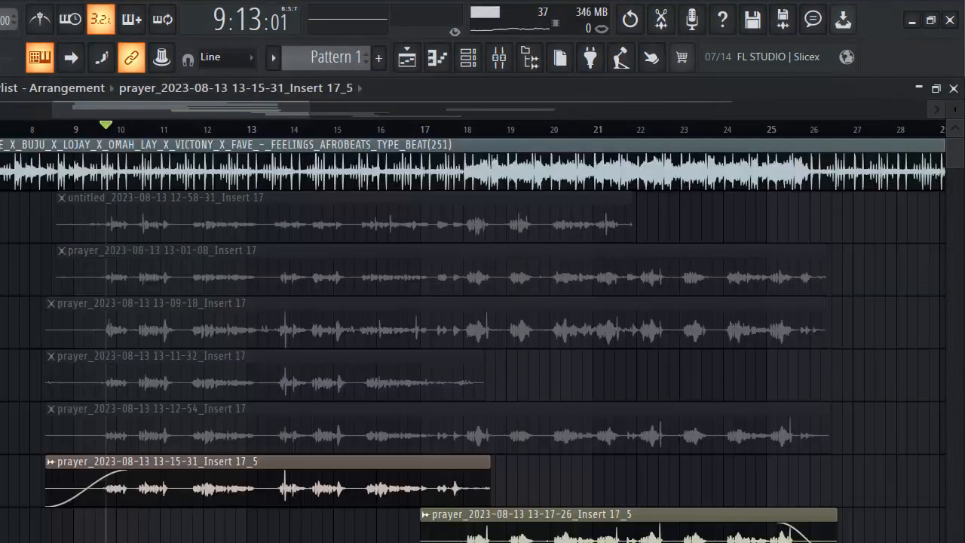
# Compare the lead vocal with the beat track muted and unmuted in the mixer, and view the C1 compressor during playback
pyautogui.click(499, 57)
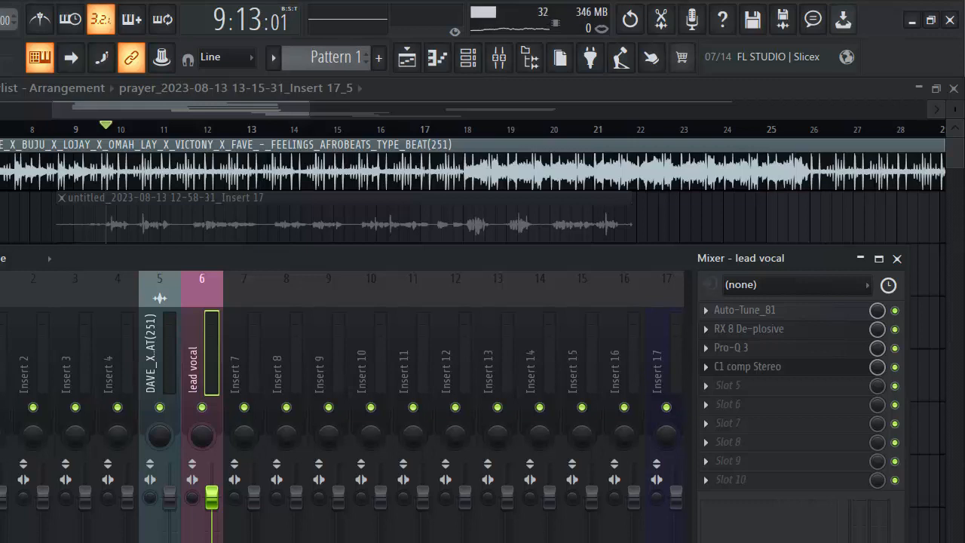
pyautogui.click(159, 406)
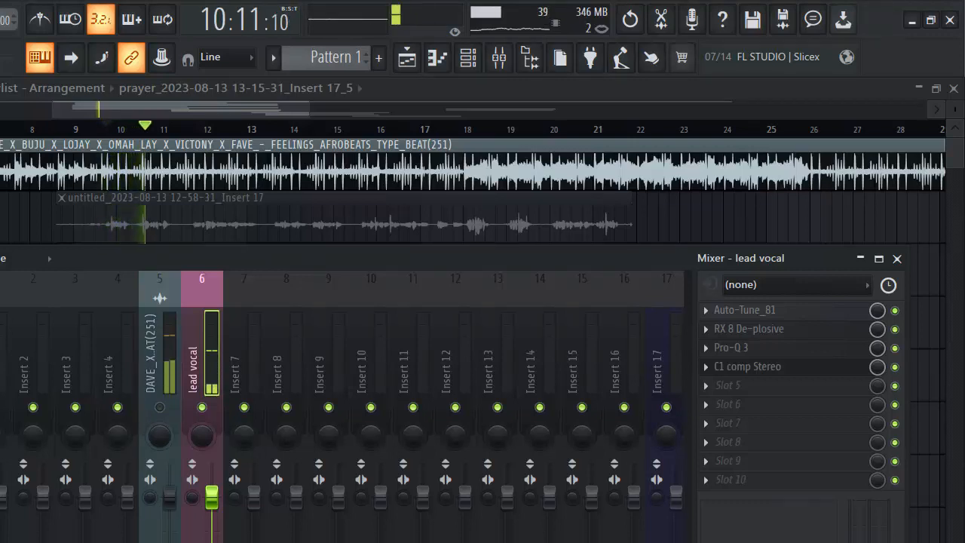
pyautogui.click(160, 407)
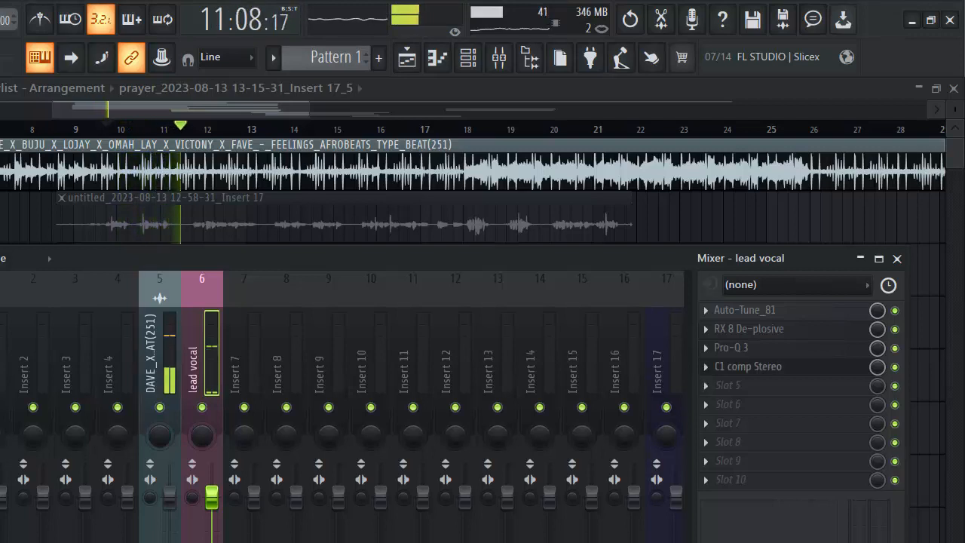
pyautogui.click(748, 367)
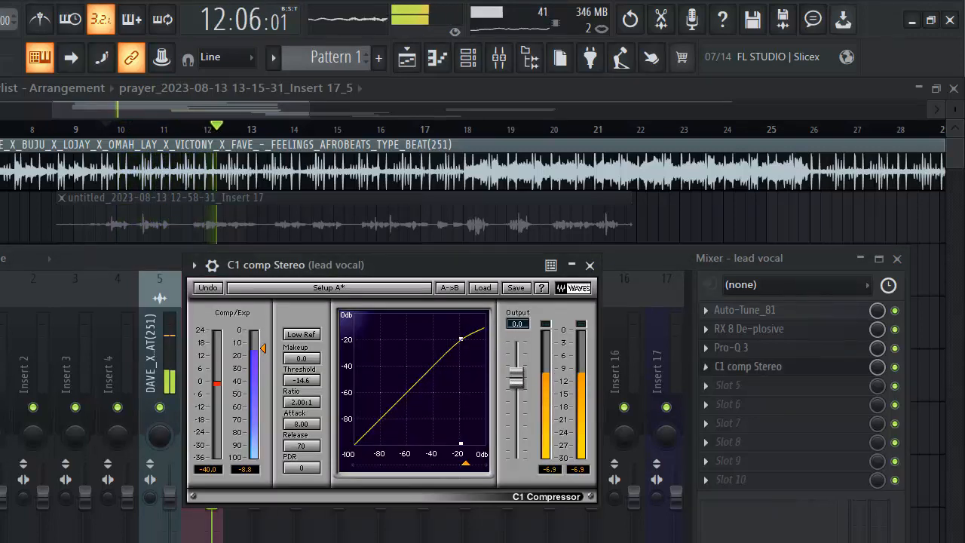
pyautogui.moveTo(422, 264); pyautogui.dragTo(291, 265)
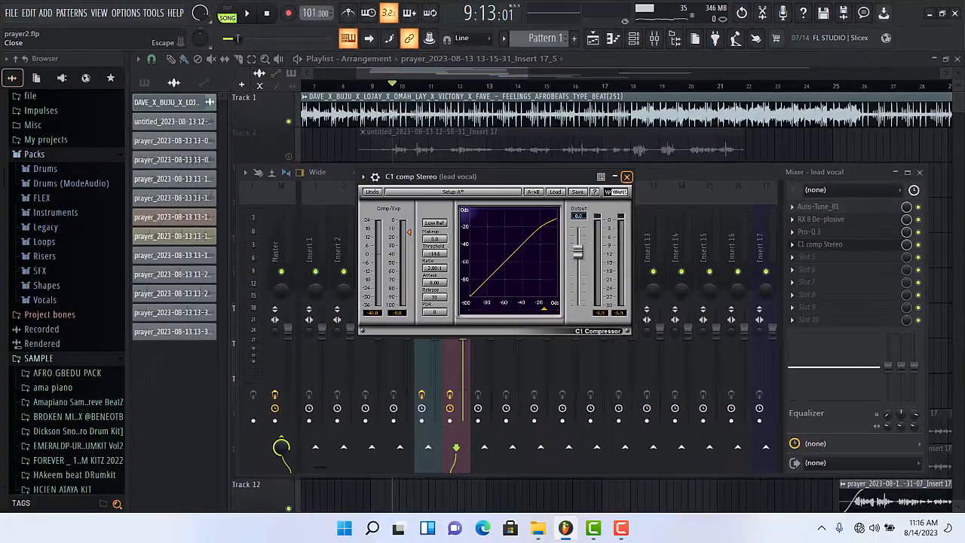
pyautogui.click(457, 265)
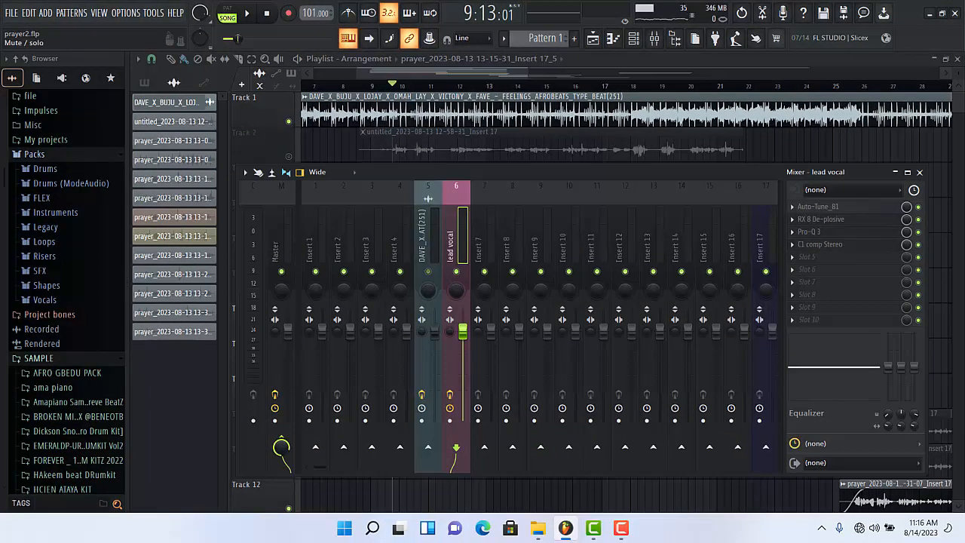
# Load FabFilter Pro-C 2 into slot 5 of the lead vocal track and move it up above C1 comp Stereo
pyautogui.click(792, 256)
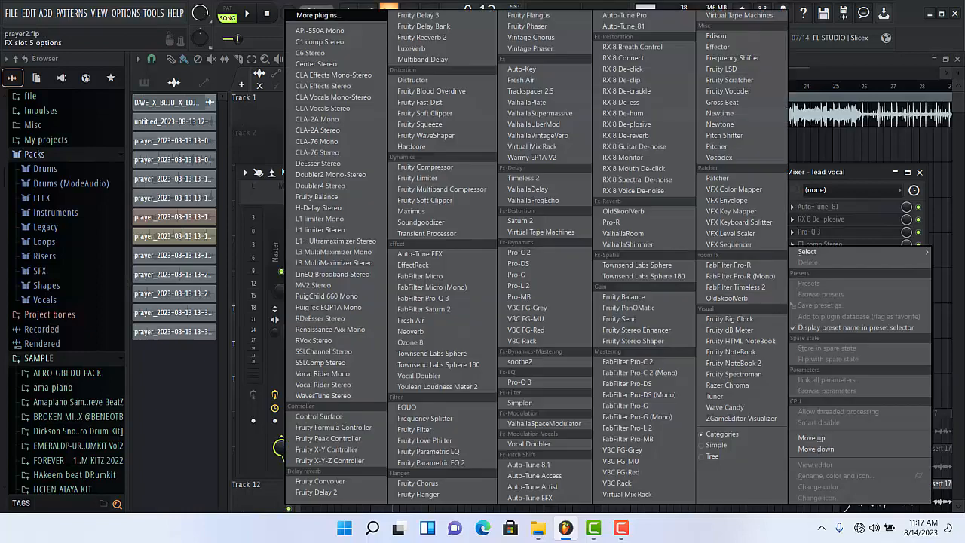
pyautogui.moveTo(799, 251)
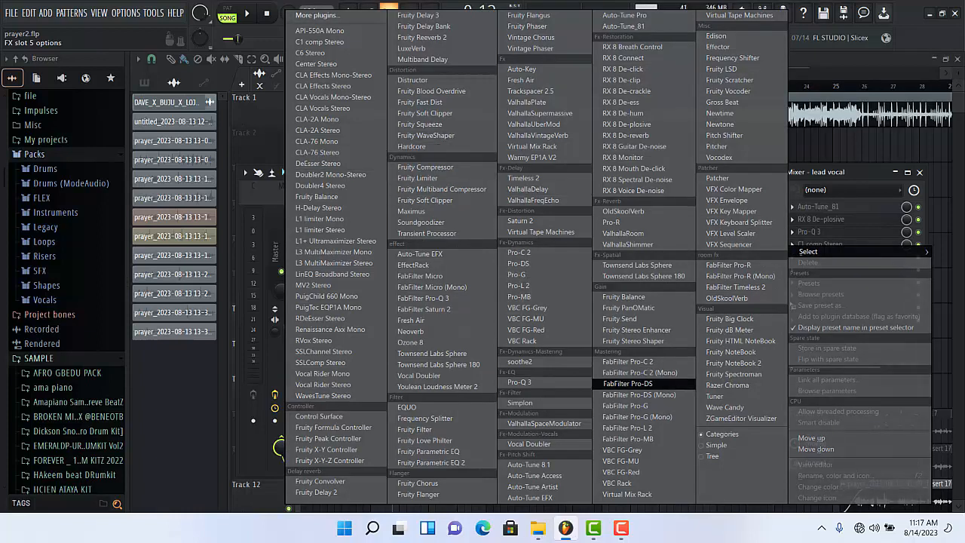
pyautogui.click(627, 361)
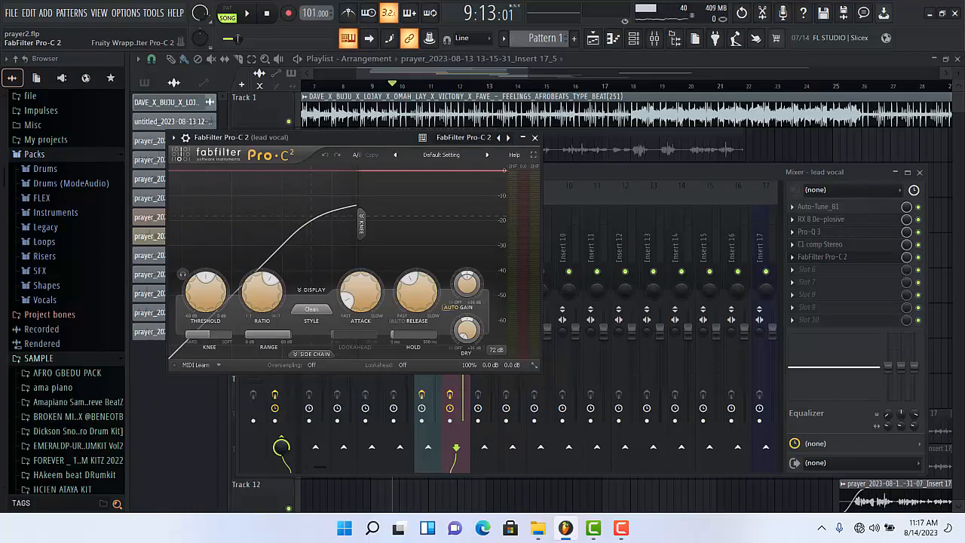
pyautogui.moveTo(339, 138); pyautogui.dragTo(491, 160)
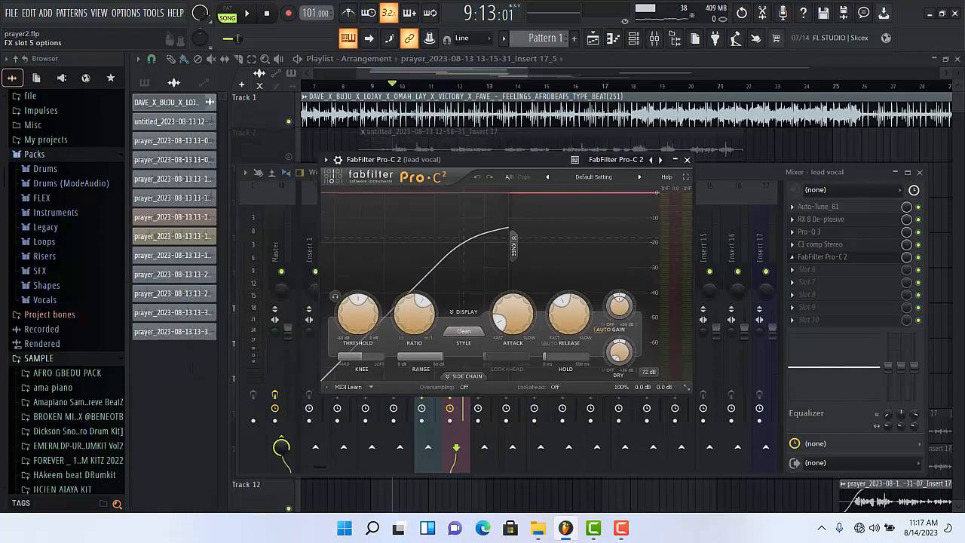
pyautogui.click(792, 257)
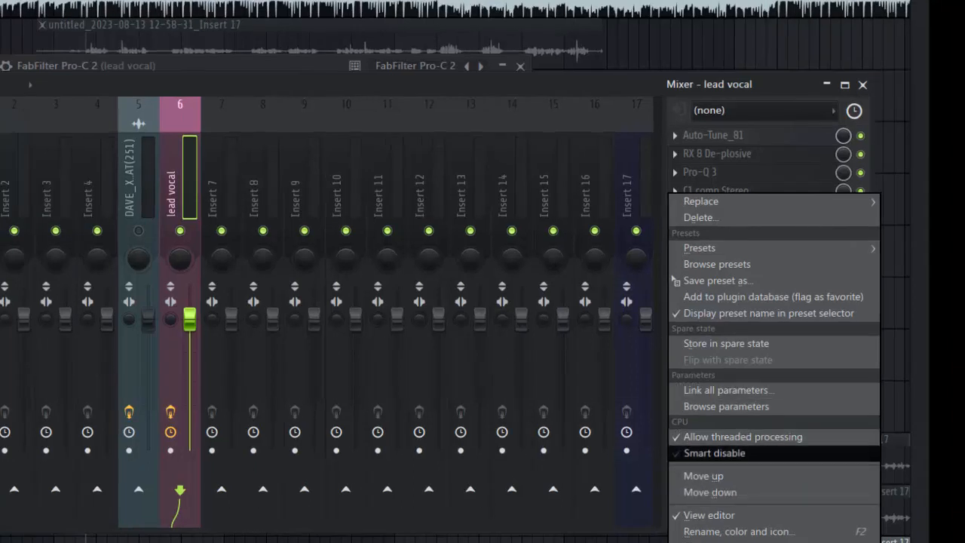
pyautogui.click(704, 476)
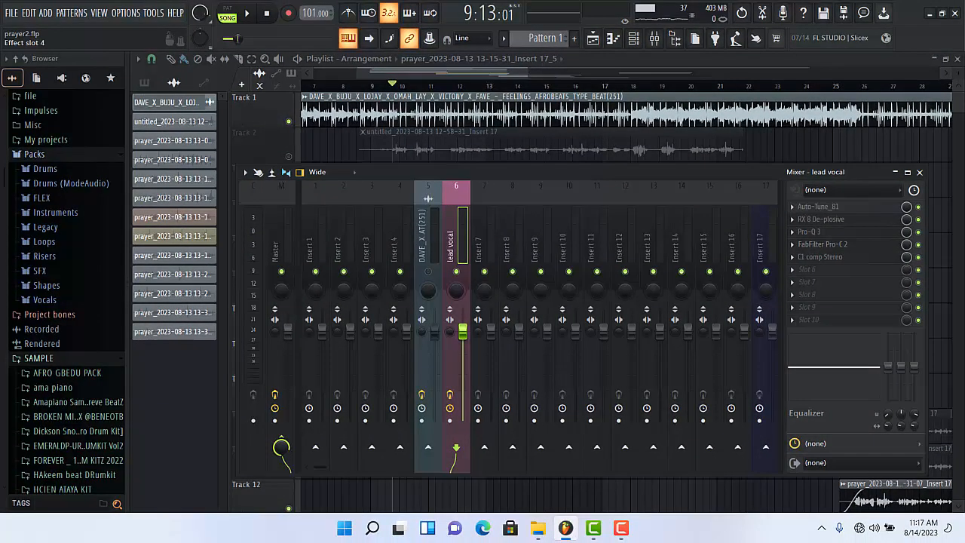
# Play the lead vocal with FabFilter Pro-C 2 open to check its gain reduction, and close the plugin
pyautogui.click(719, 190)
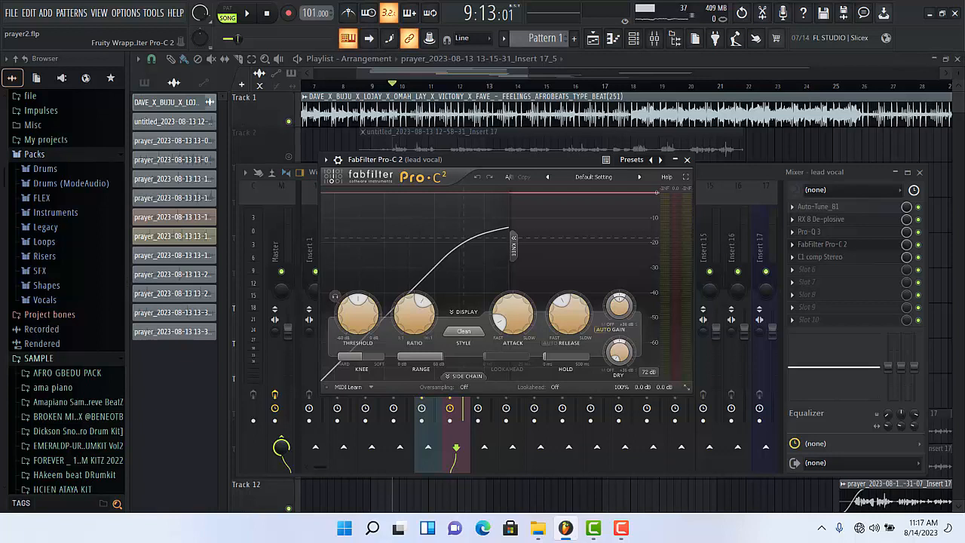
pyautogui.press('space')
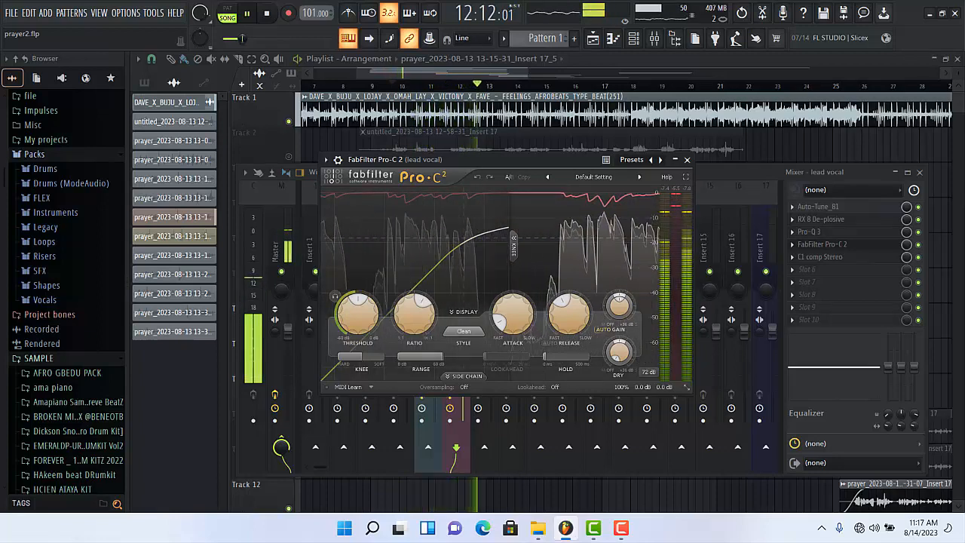
pyautogui.press('space')
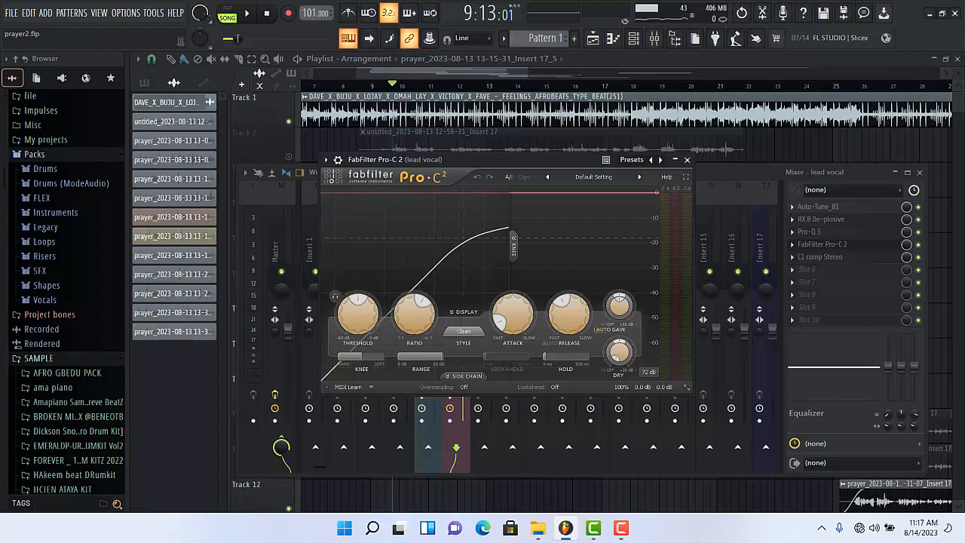
pyautogui.click(654, 38)
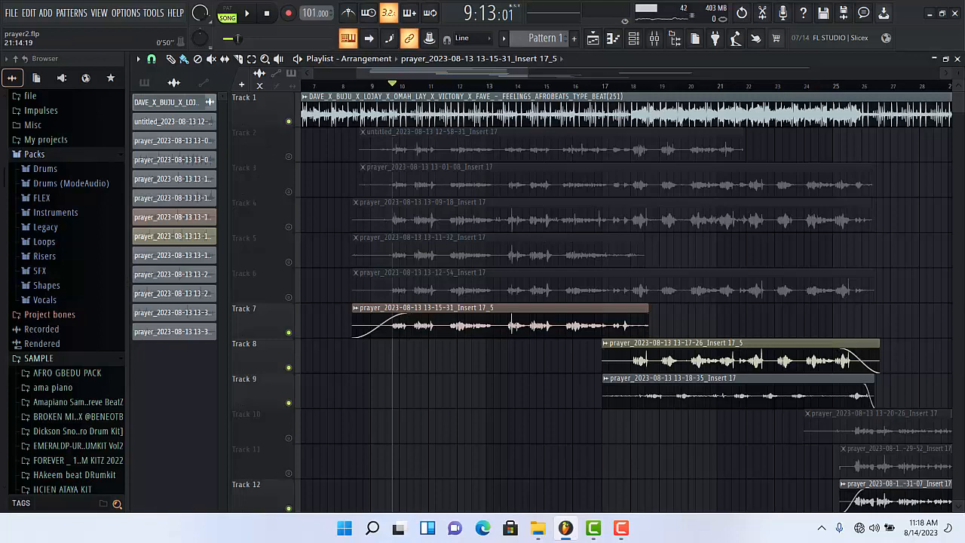
pyautogui.click(653, 37)
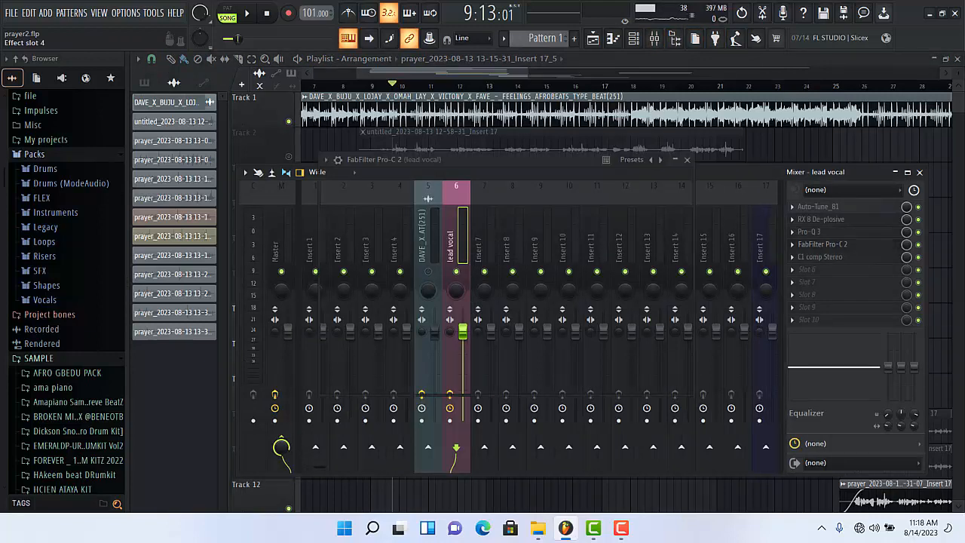
pyautogui.click(822, 244)
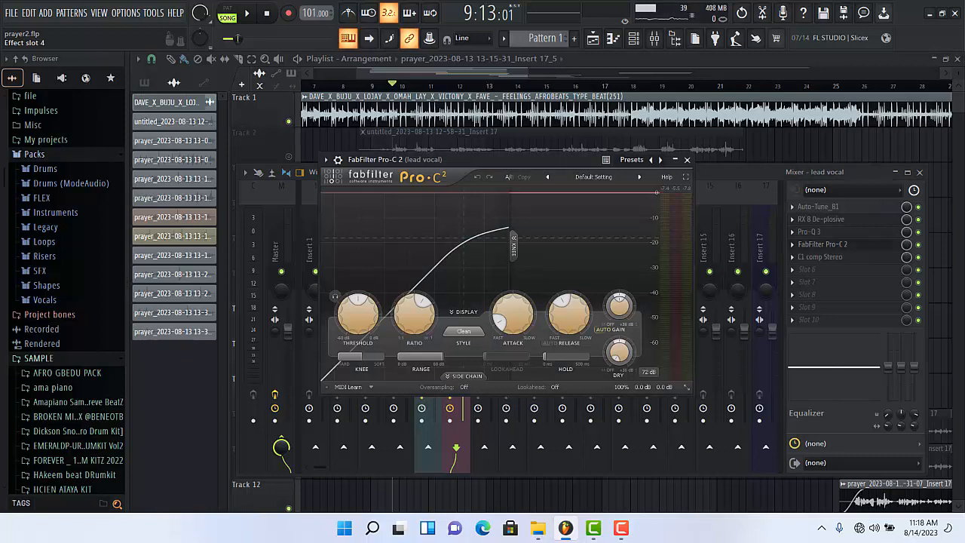
pyautogui.press('space')
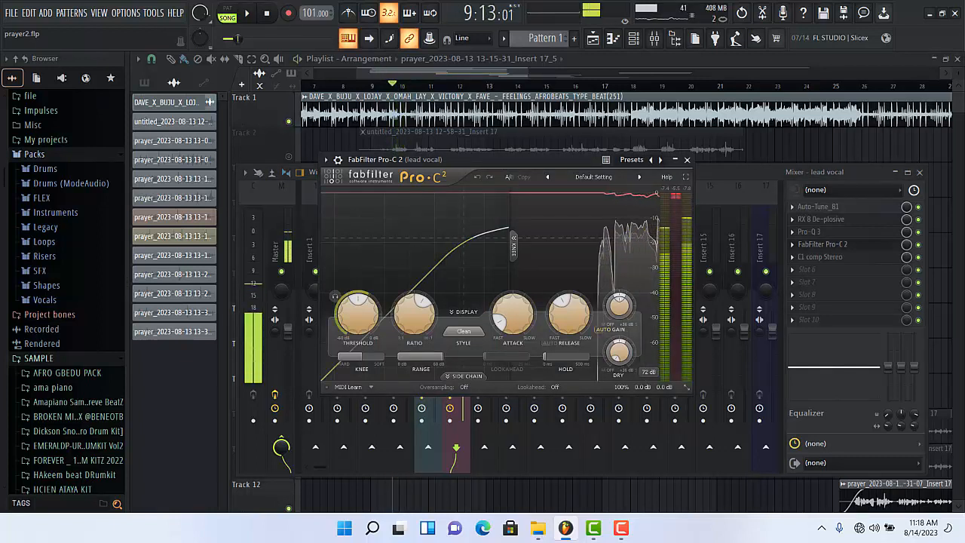
pyautogui.press('space')
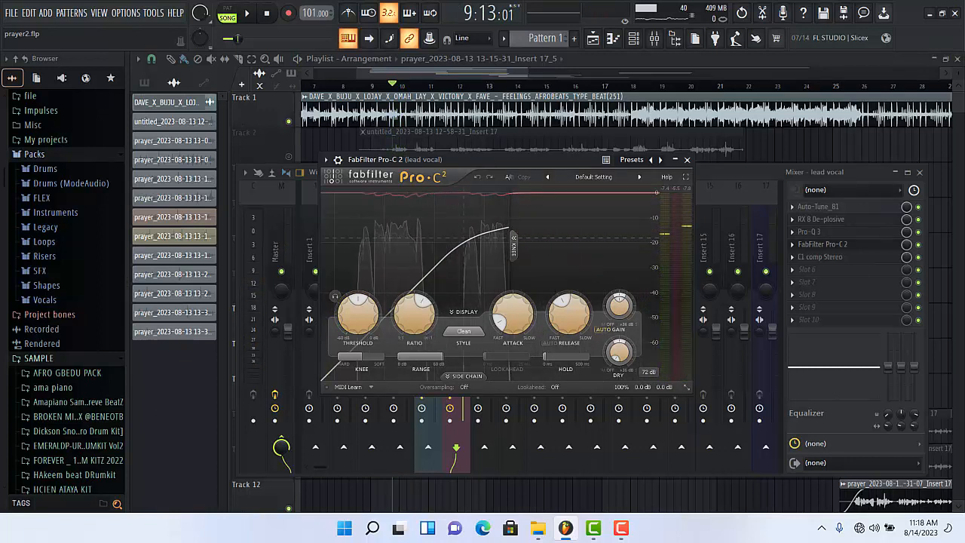
pyautogui.press('Escape')
# Play the lead vocal with the beat, checking C1 comp Stereo during playback, and stop
pyautogui.press('space')
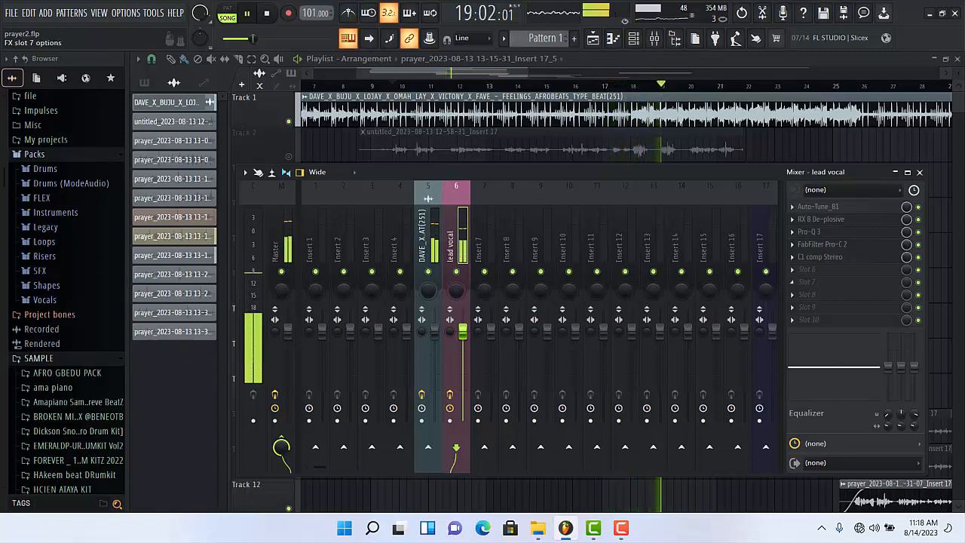
pyautogui.click(820, 257)
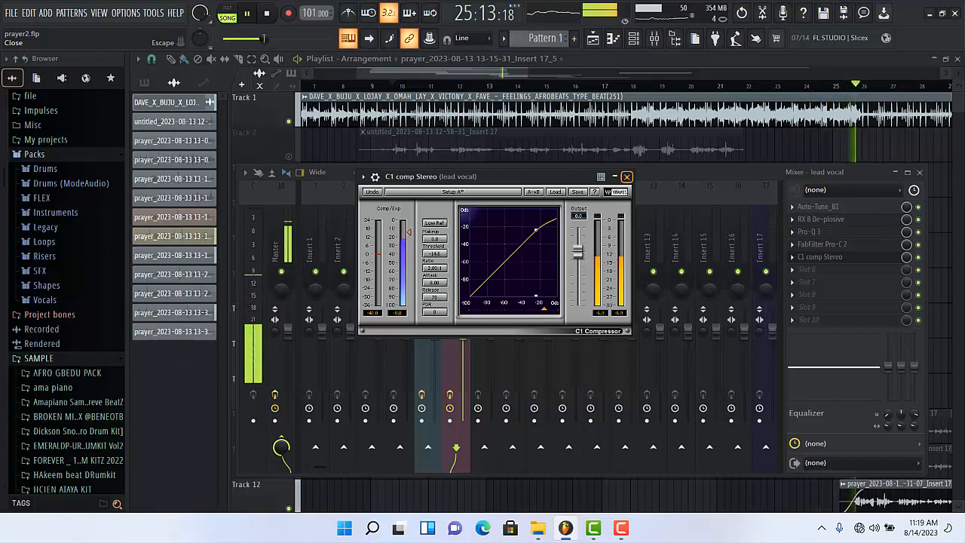
pyautogui.click(626, 176)
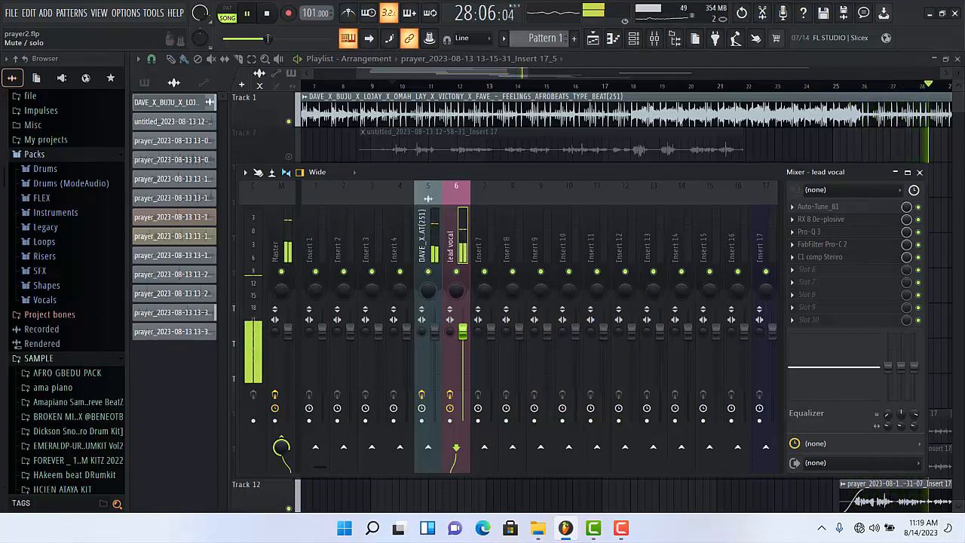
pyautogui.press('space')
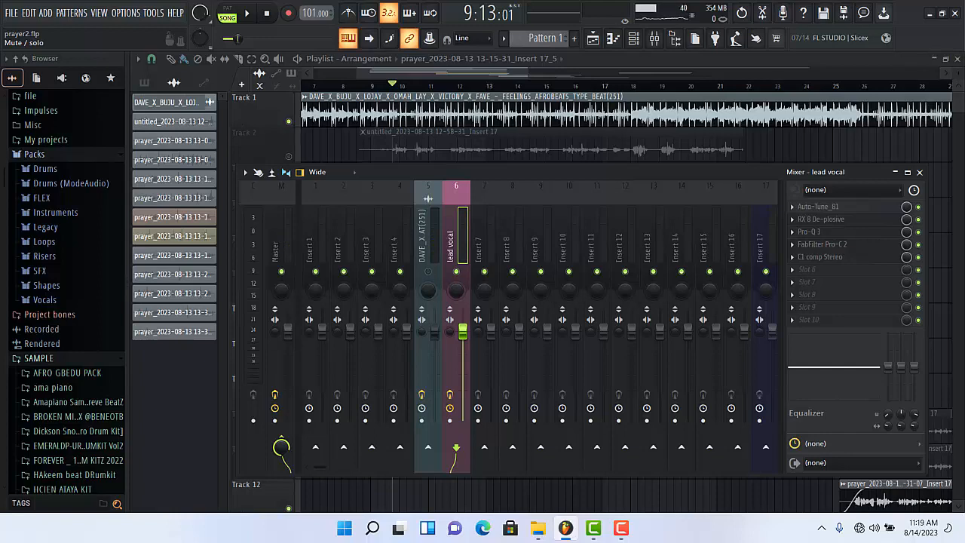
pyautogui.press('F9')
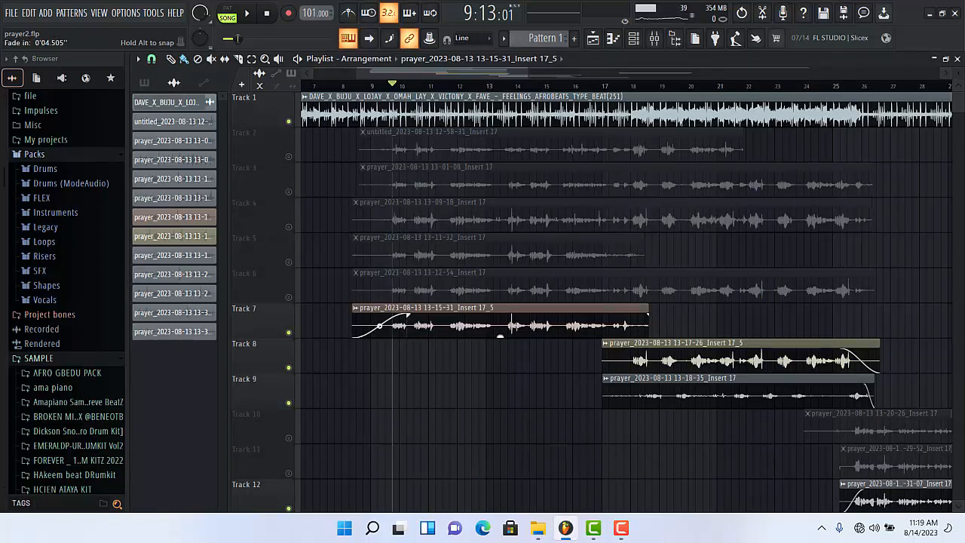
pyautogui.moveTo(379, 326); pyautogui.dragTo(388, 315)
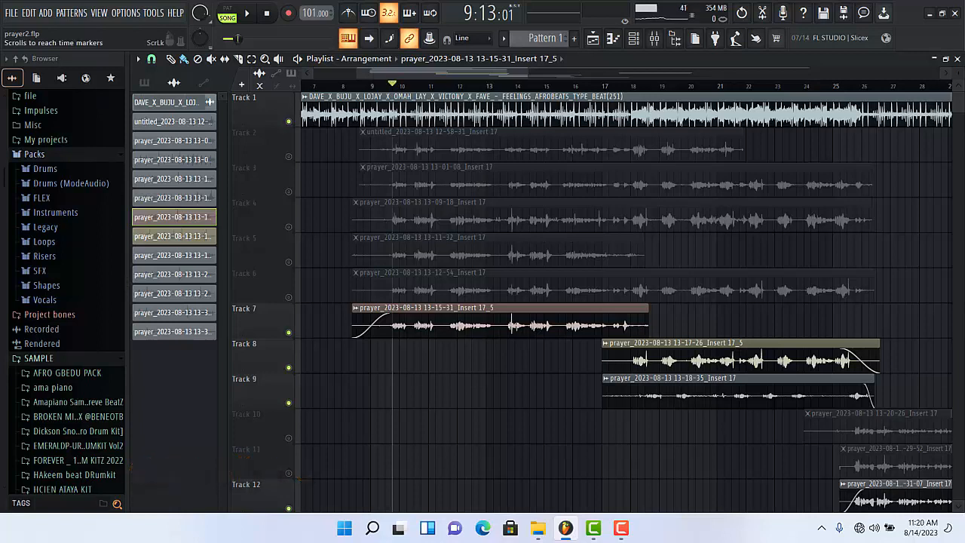
pyautogui.click(621, 528)
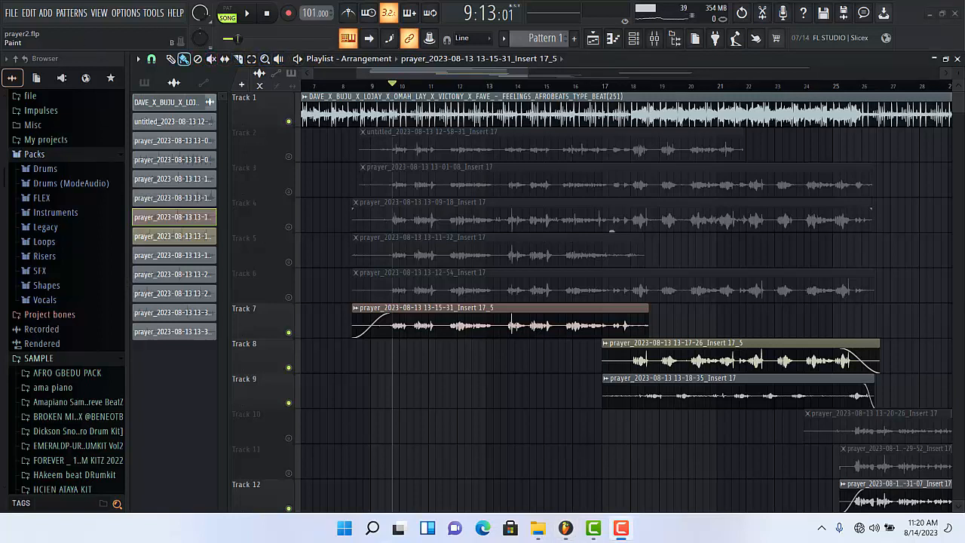
# Select the Track 7 vocal clip and bring up the render settings for consolidating it, and cancel without rendering
pyautogui.click(171, 59)
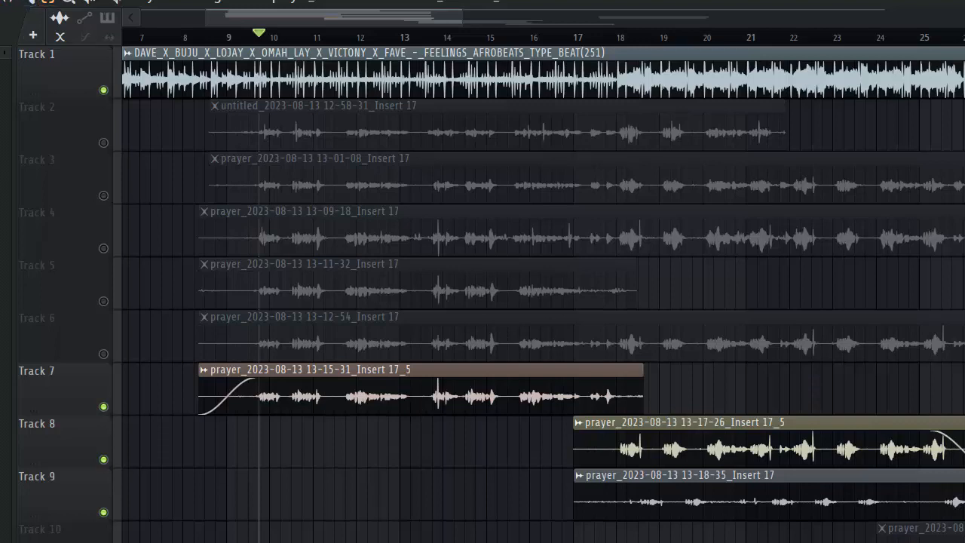
pyautogui.click(421, 388)
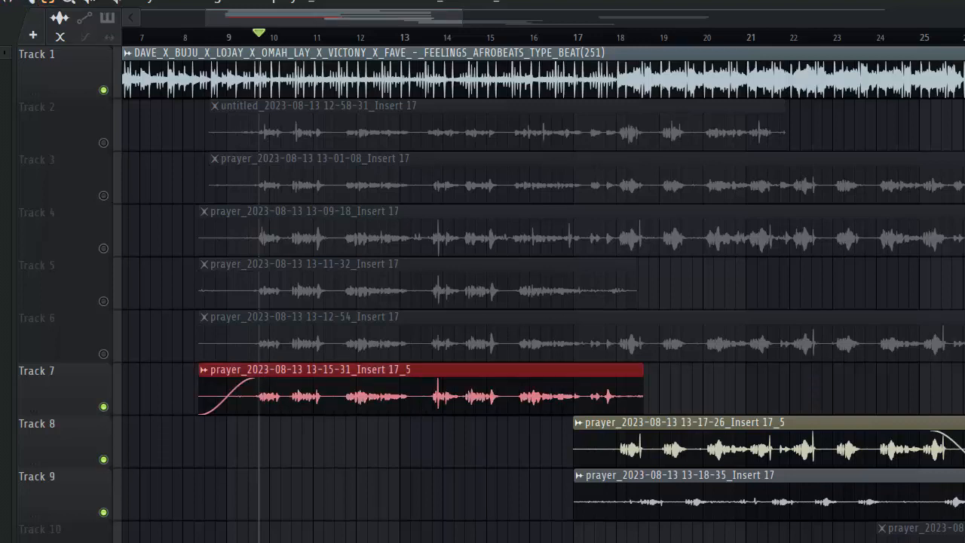
pyautogui.hotkey('ctrl', 'alt', 'c')
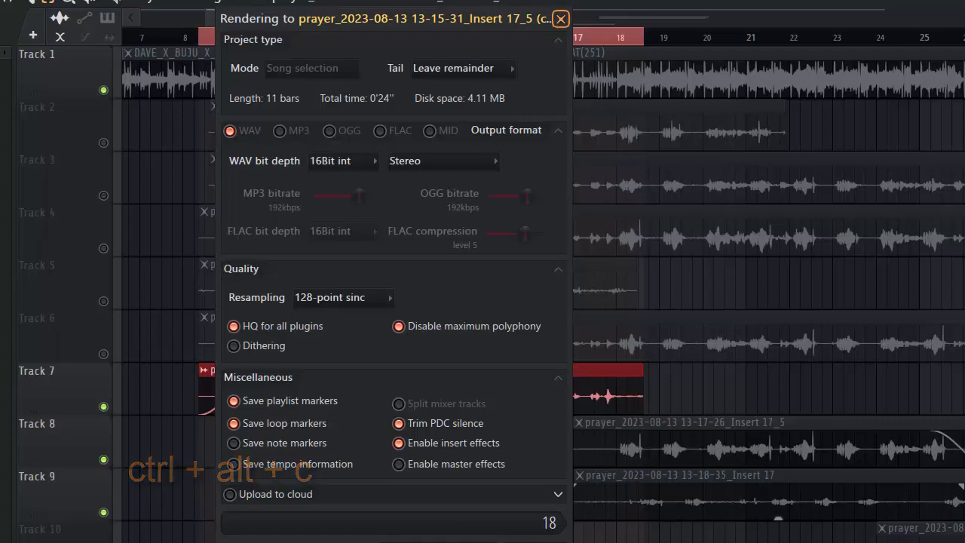
pyautogui.click(560, 18)
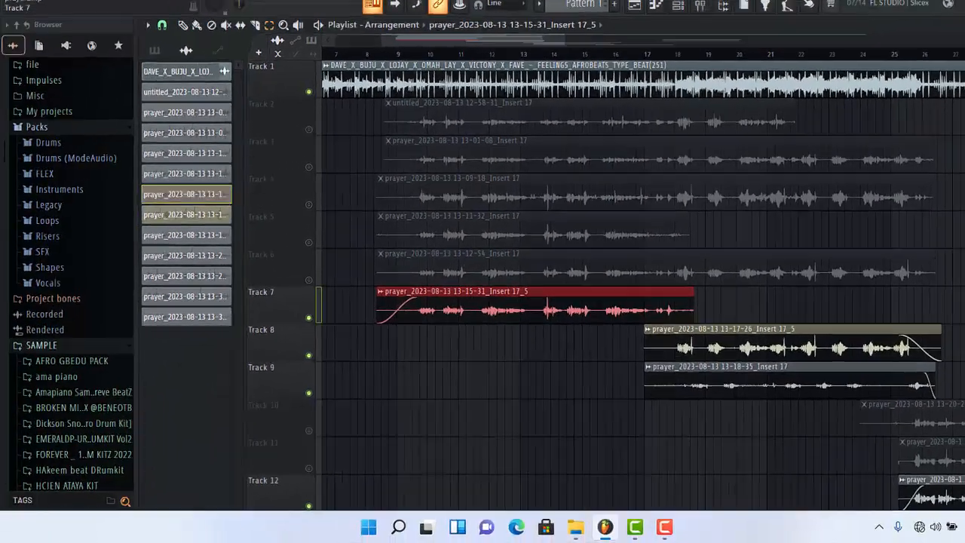
# Bring up the render settings for consolidating Track 7 from the track start, and cancel them
pyautogui.rightClick(73, 389)
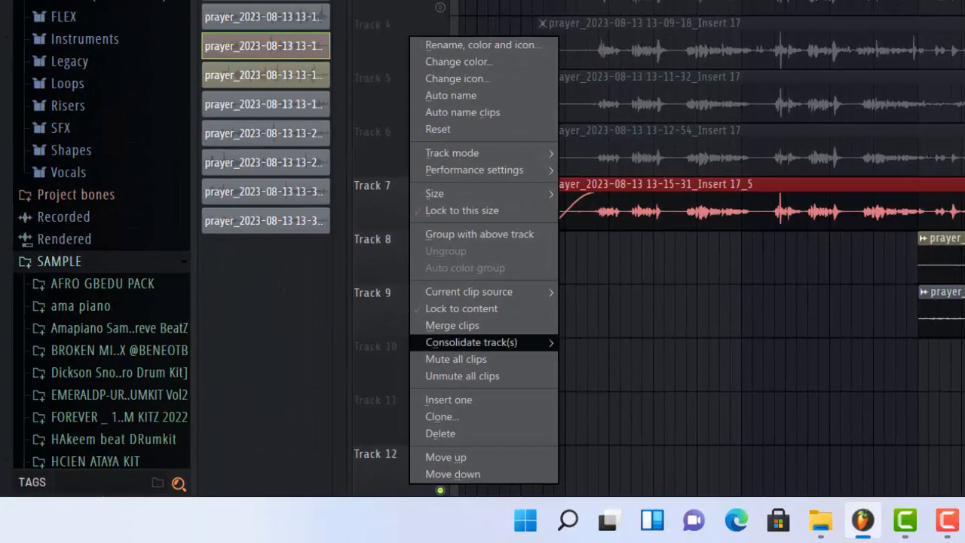
pyautogui.moveTo(472, 342)
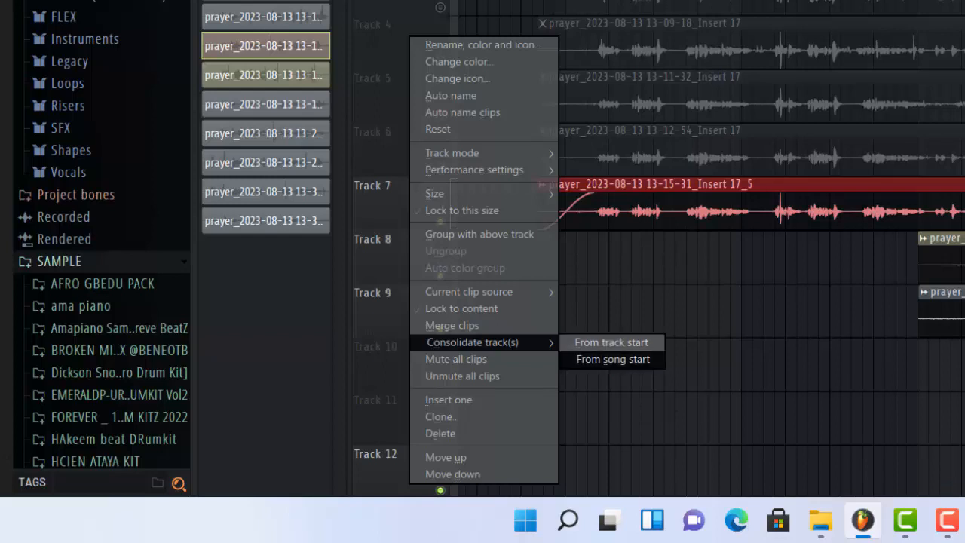
pyautogui.click(610, 343)
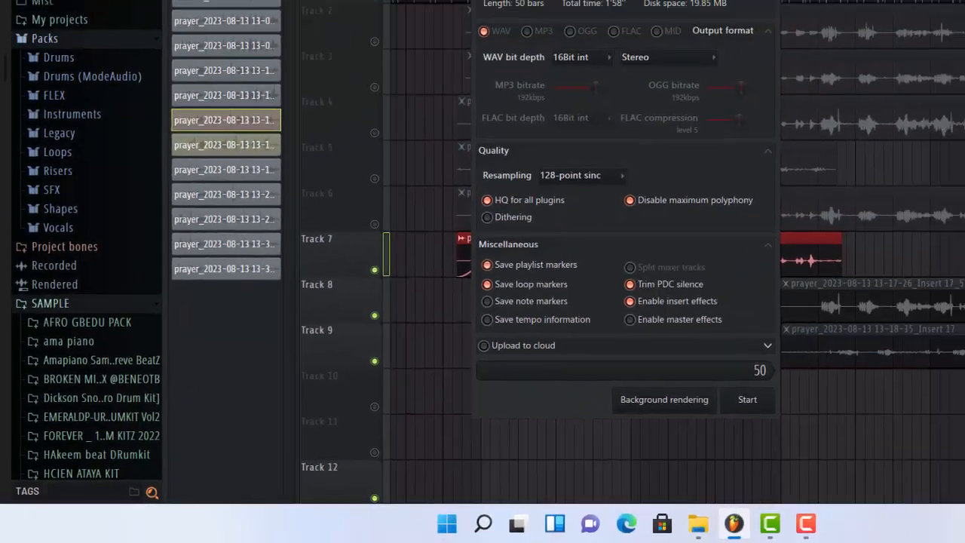
pyautogui.press('Escape')
pyautogui.moveTo(442, 73); pyautogui.dragTo(599, 73)
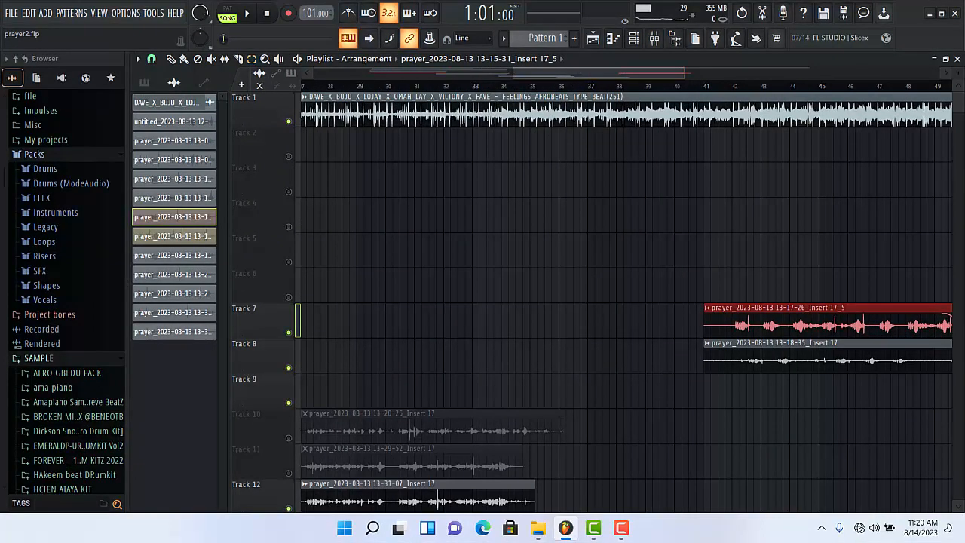
pyautogui.moveTo(599, 73); pyautogui.dragTo(399, 73)
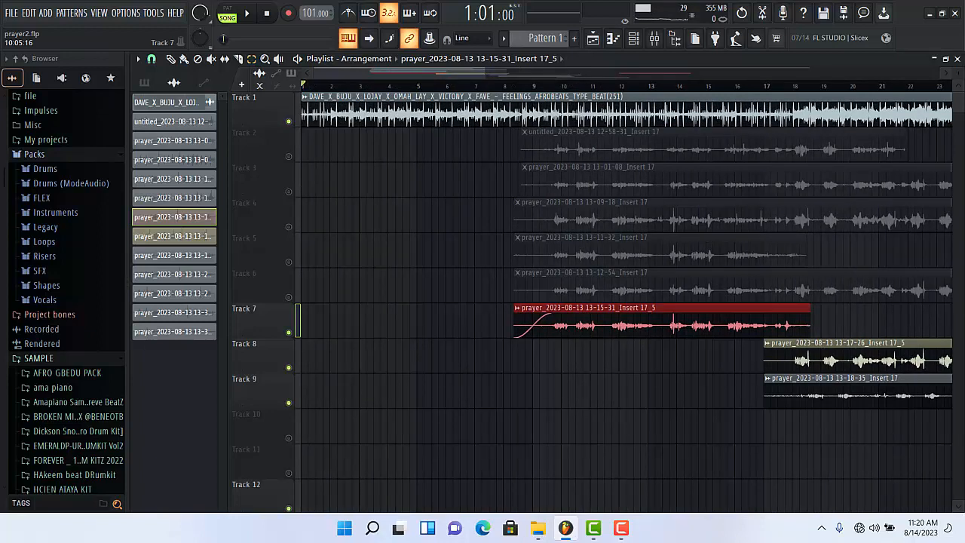
pyautogui.hotkey('ctrl', 'r')
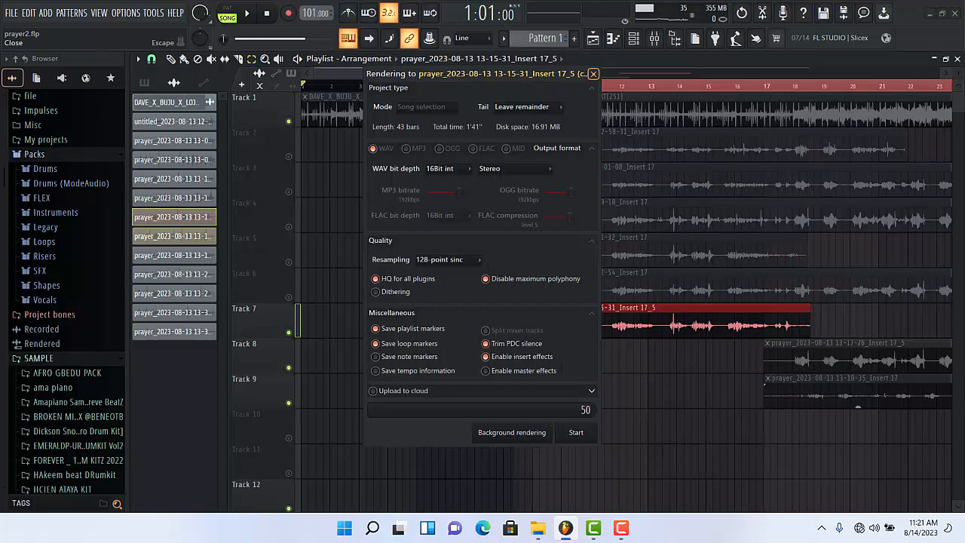
pyautogui.click(593, 73)
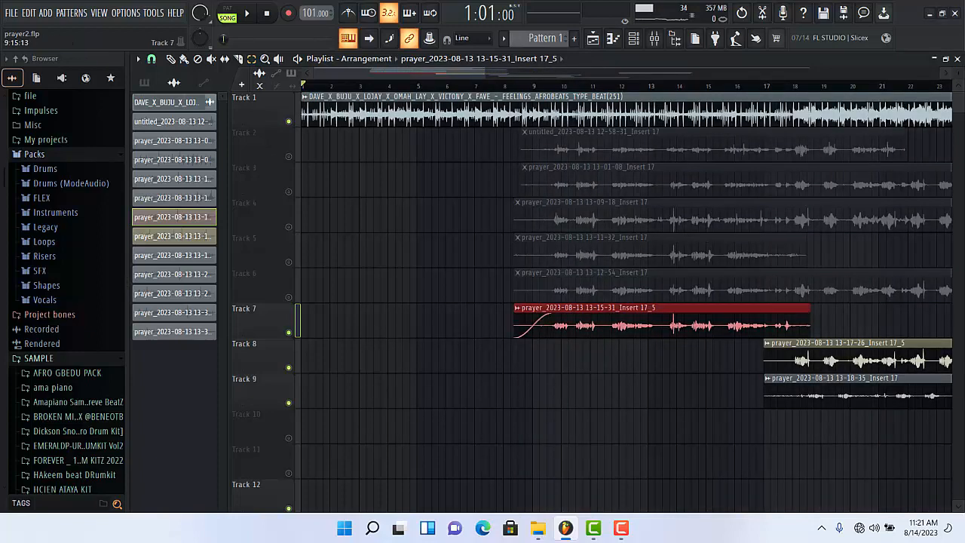
pyautogui.hotkey('ctrl', 'r')
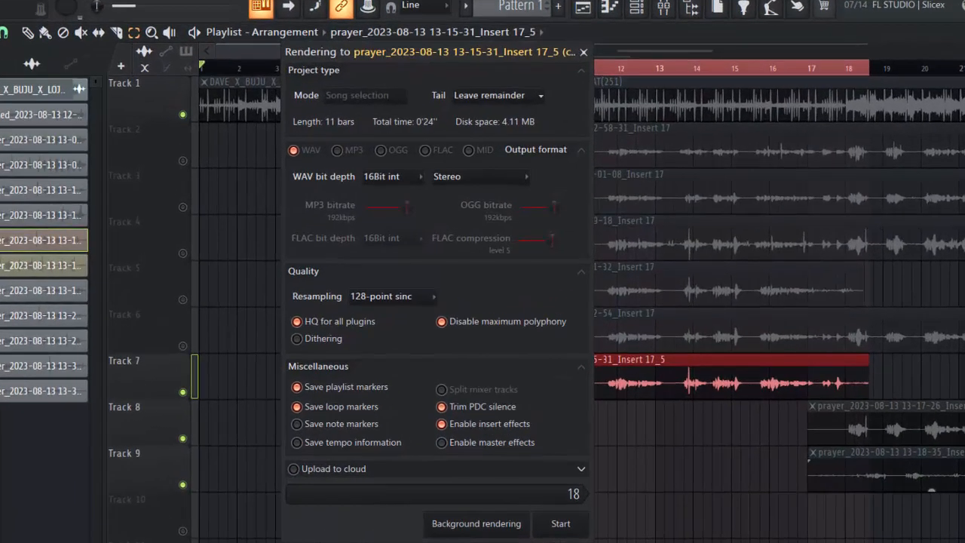
pyautogui.click(497, 96)
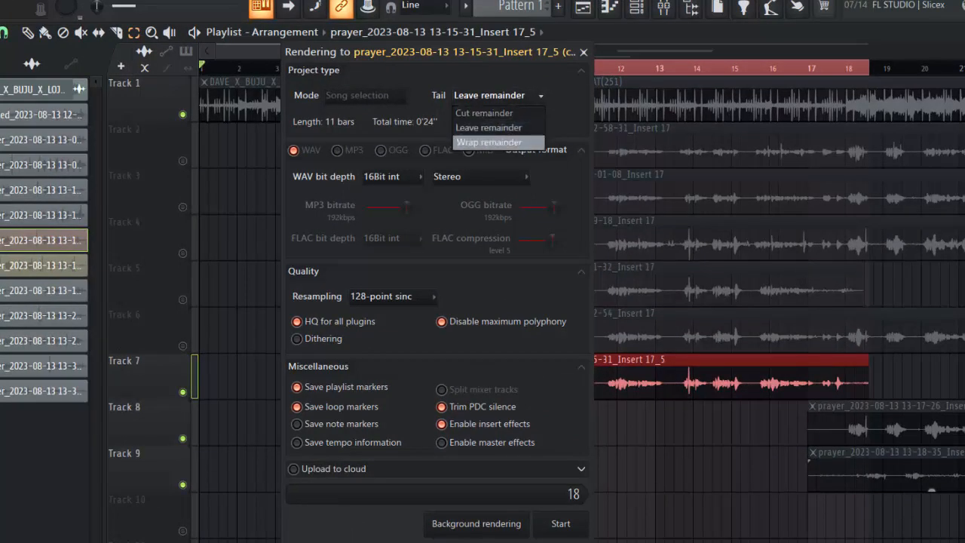
pyautogui.click(392, 296)
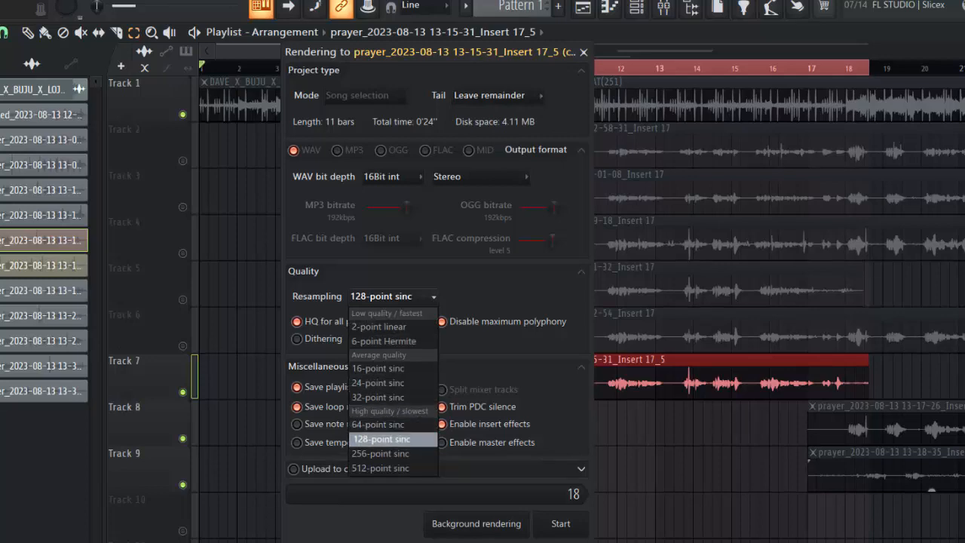
pyautogui.click(392, 439)
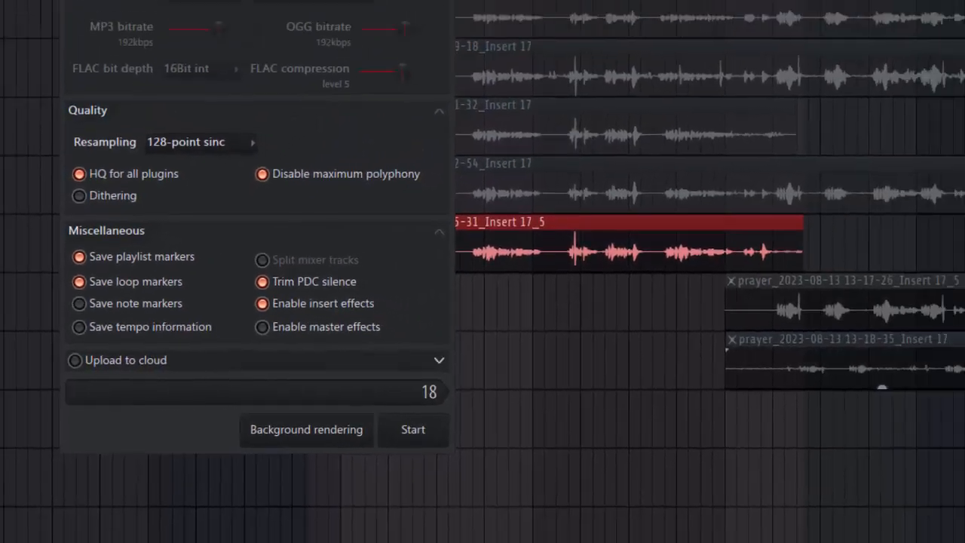
pyautogui.click(370, 308)
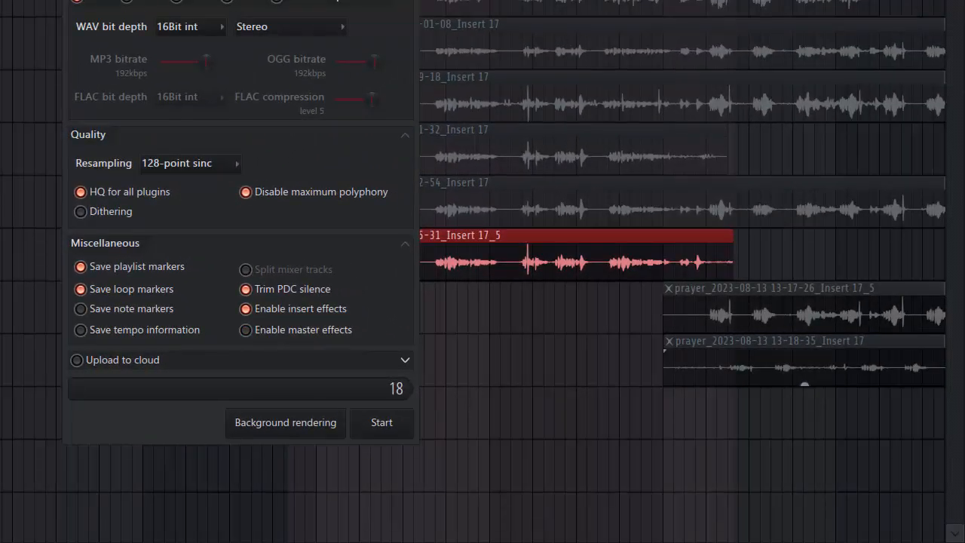
pyautogui.press('Return')
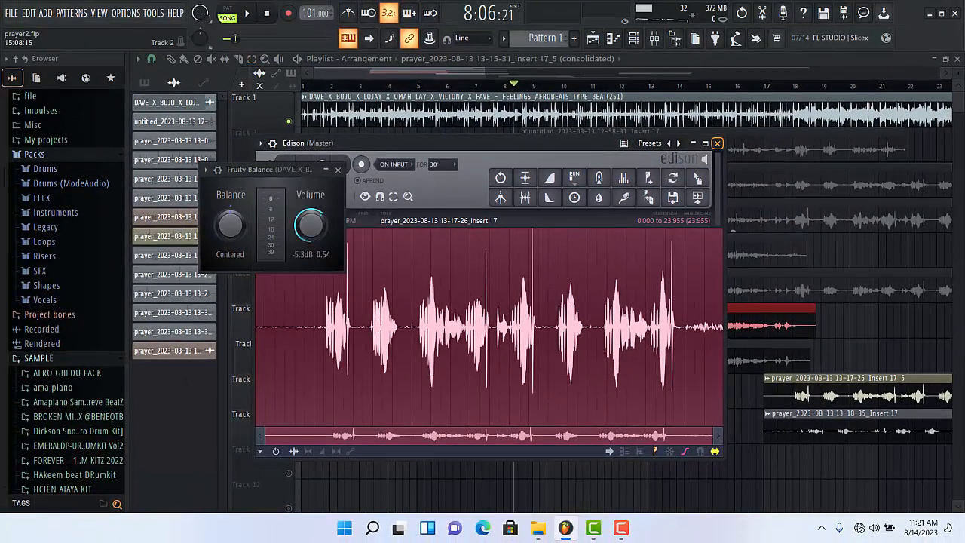
pyautogui.click(716, 142)
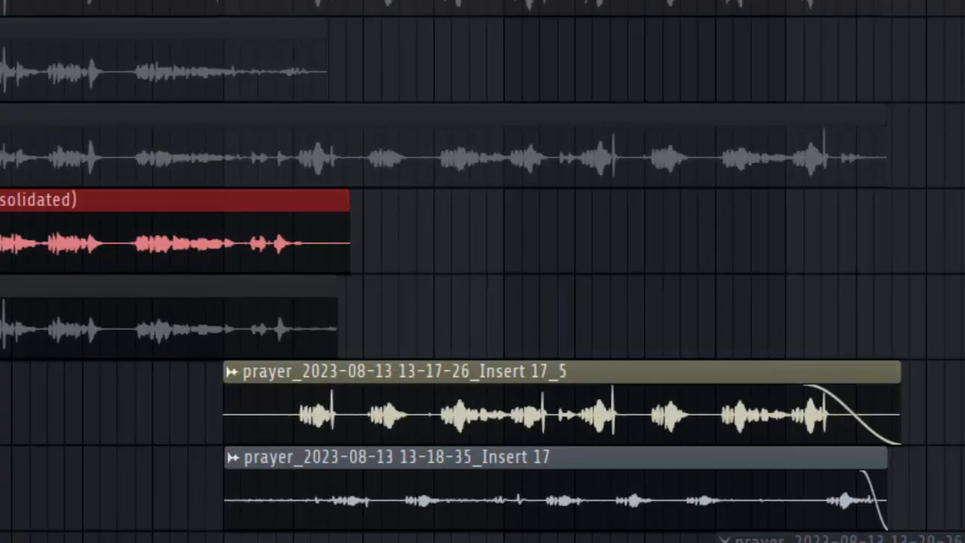
pyautogui.keyDown('ctrl'); pyautogui.click(365, 410); pyautogui.keyUp('ctrl')
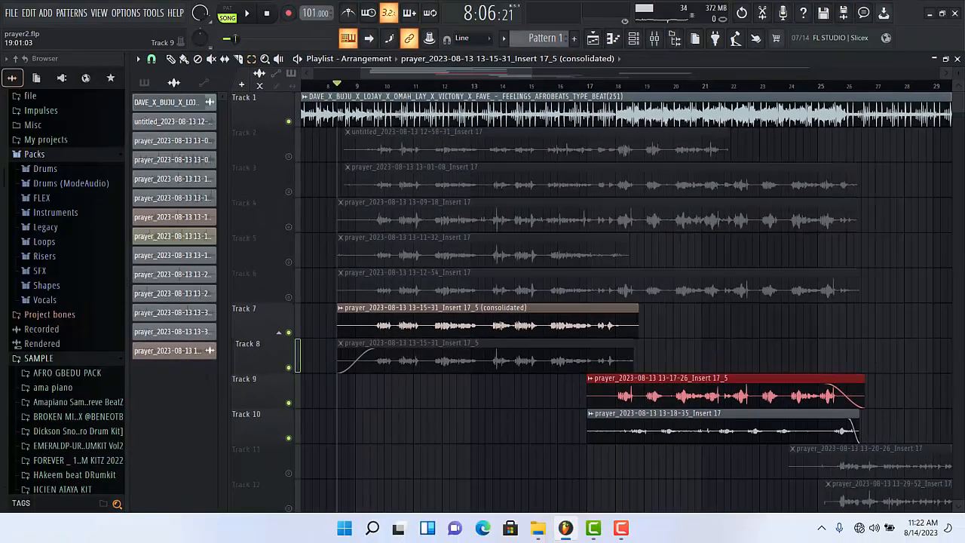
pyautogui.hotkey('ctrl', 'alt', 'c')
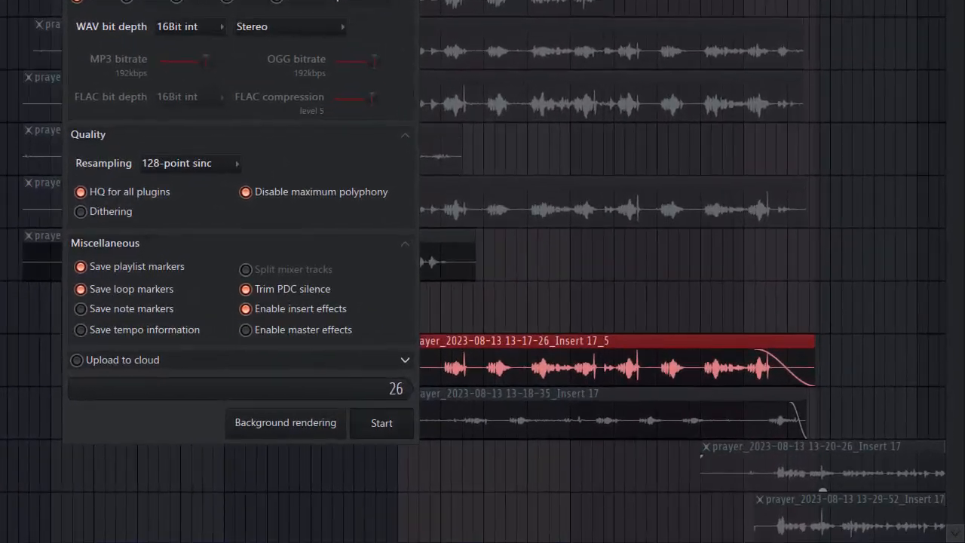
pyautogui.press('Return')
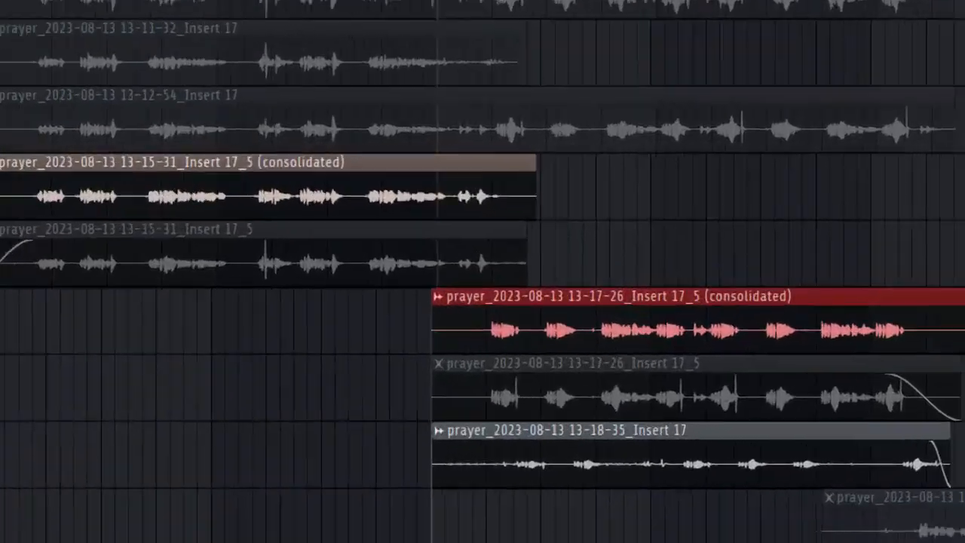
# Play both consolidated vocal clips with the beat, checking the mixer levels during playback, and stop
pyautogui.hscroll(1, 483, 271)
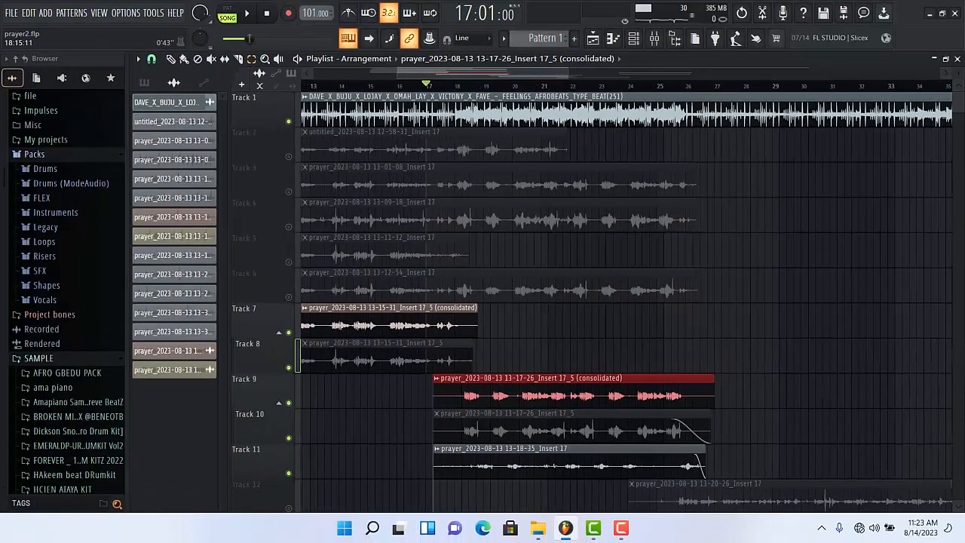
pyautogui.hscroll(-3, 484, 196)
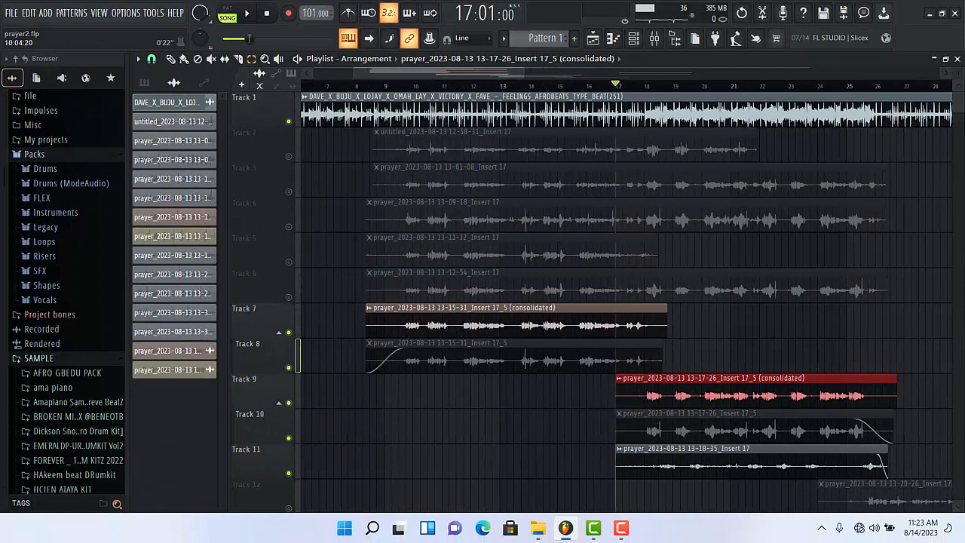
pyautogui.click(407, 181)
pyautogui.press('space')
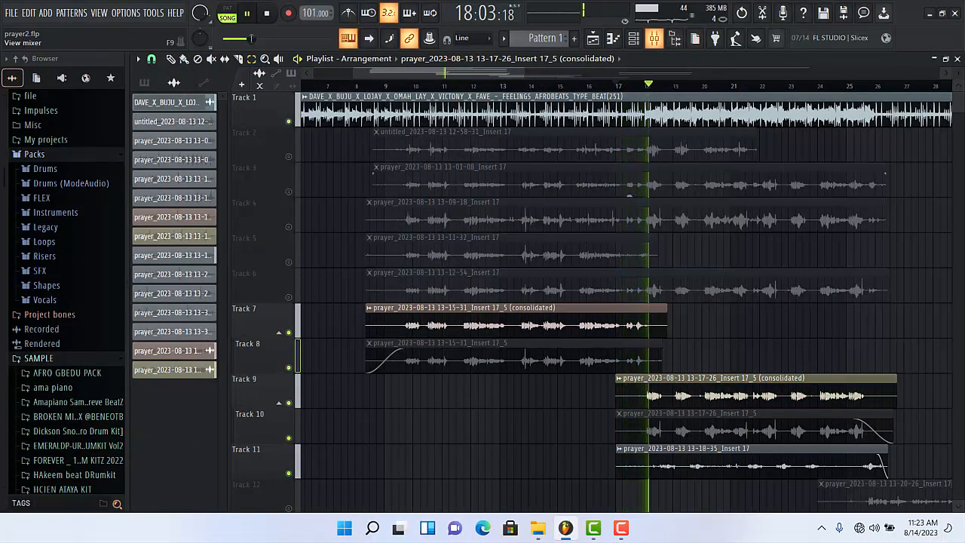
pyautogui.click(654, 38)
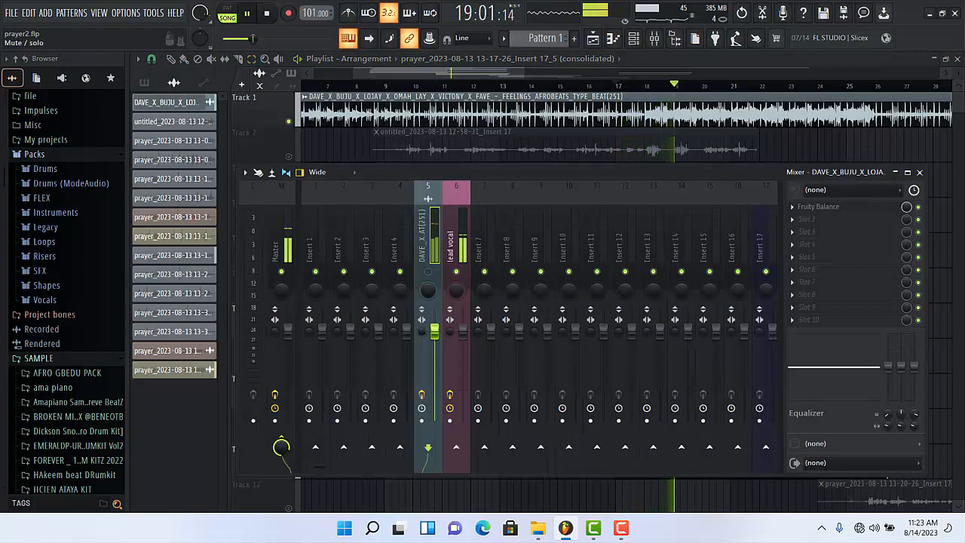
pyautogui.click(654, 39)
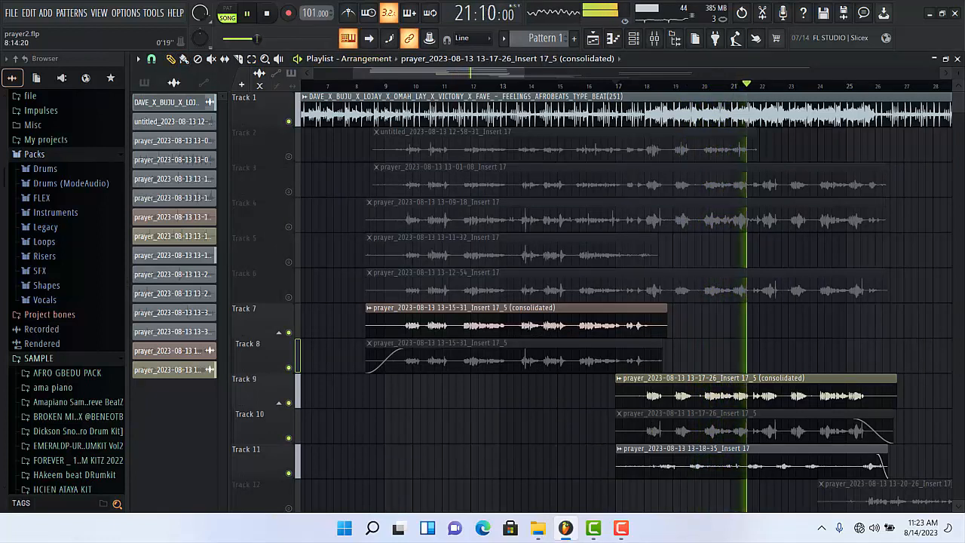
pyautogui.click(386, 84)
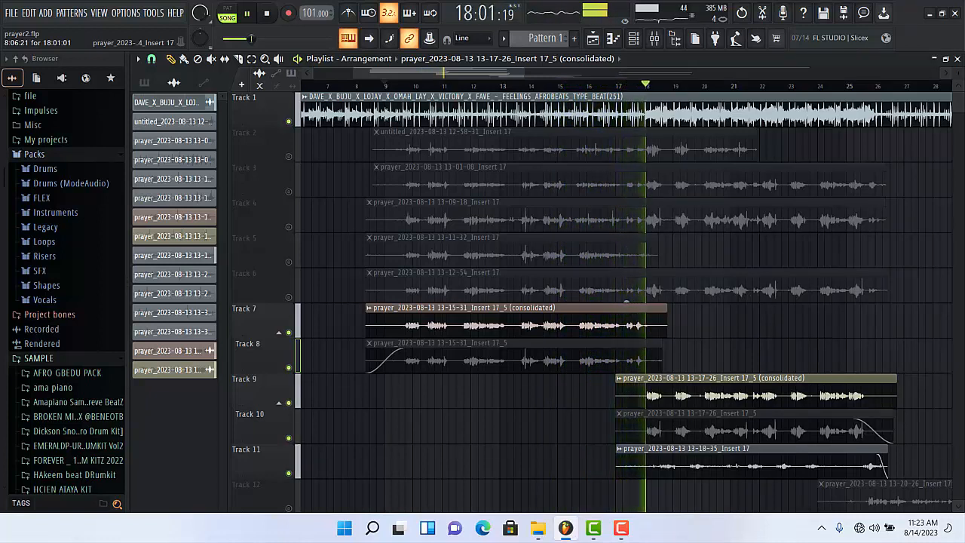
pyautogui.press('space')
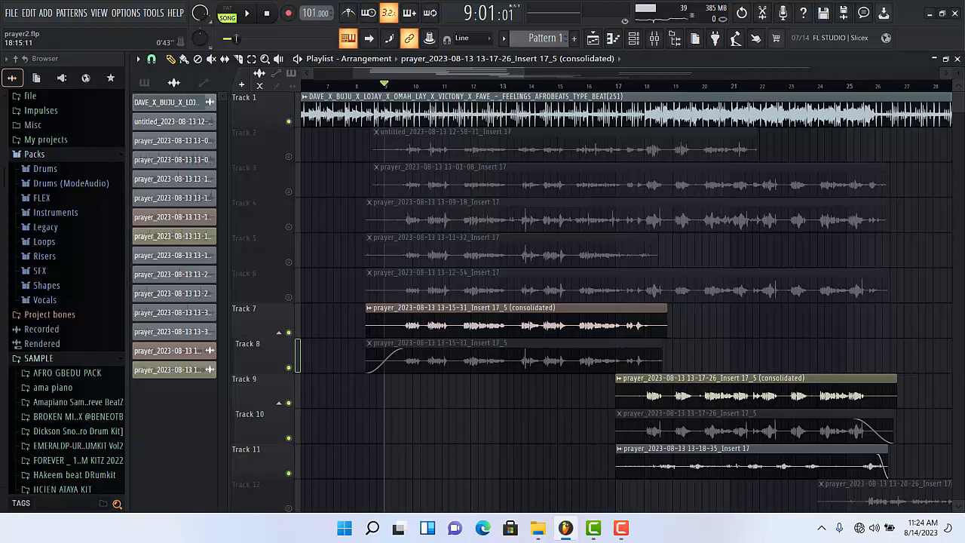
# Delete Auto-Tune_81 and RX 8 De-plosive from the lead vocal mixer track
pyautogui.click(654, 38)
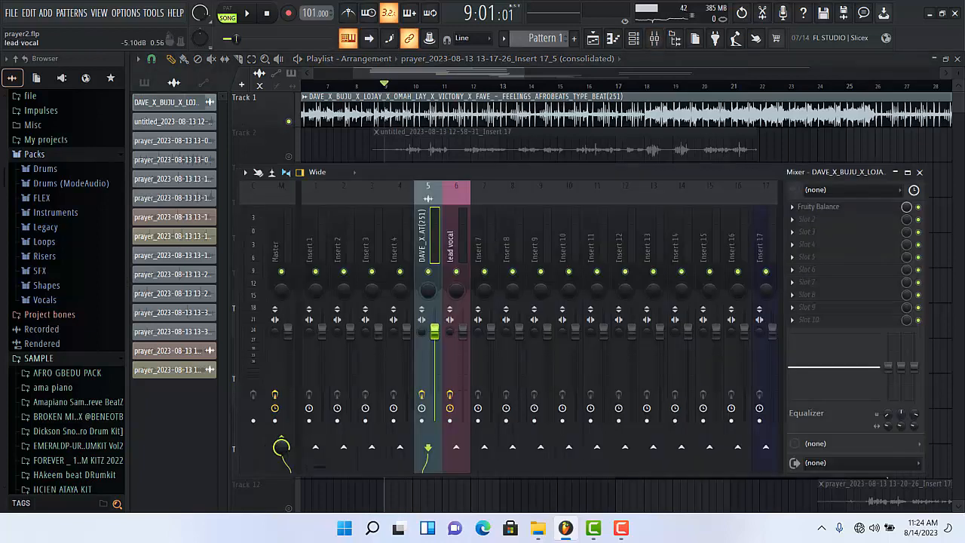
pyautogui.click(452, 245)
pyautogui.click(792, 206)
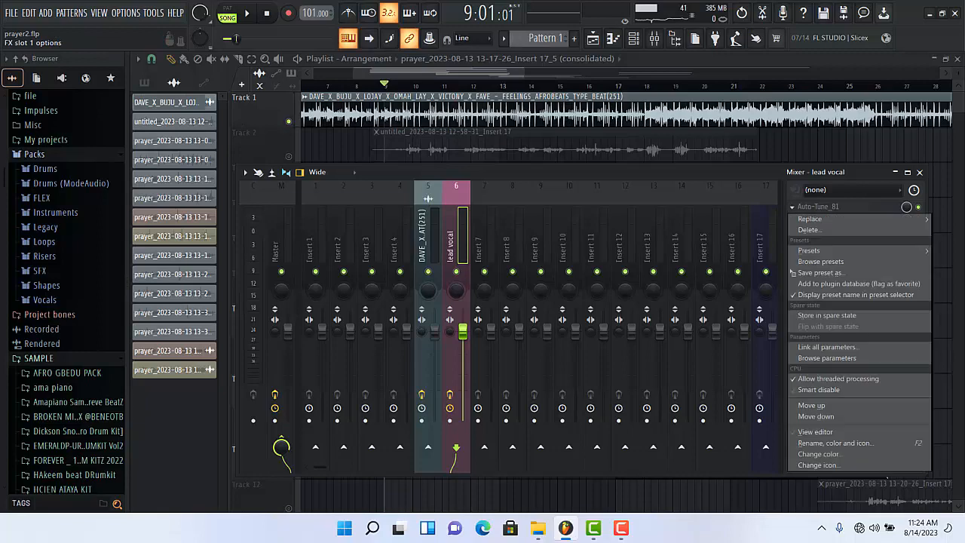
pyautogui.click(811, 230)
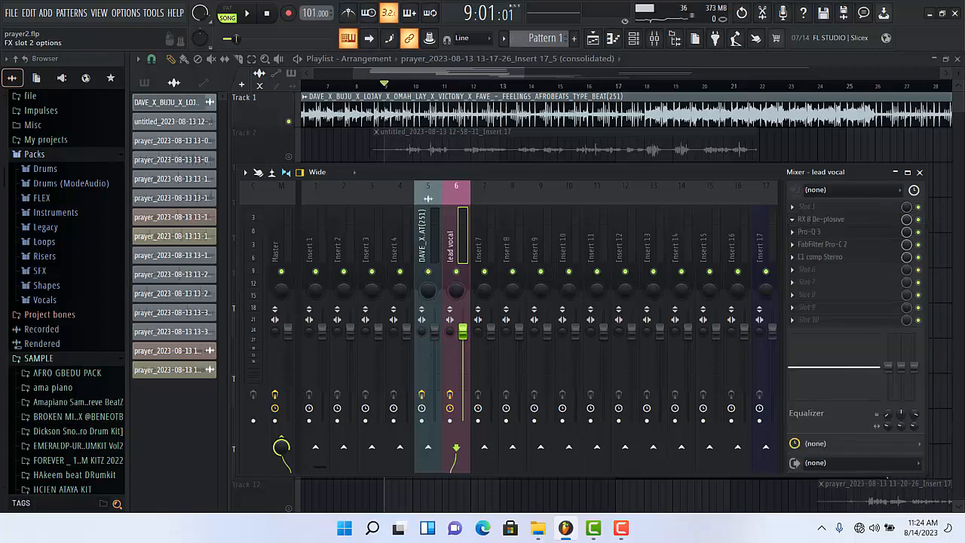
pyautogui.click(792, 220)
pyautogui.click(811, 243)
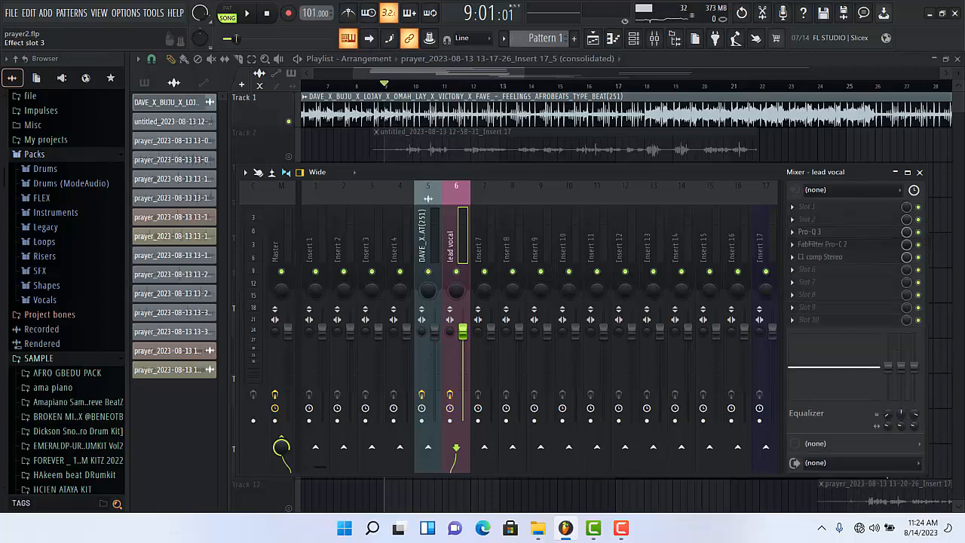
# Delete Pro-Q 3, FabFilter Pro-C 2 and C1 comp Stereo from the lead vocal mixer track
pyautogui.click(803, 232)
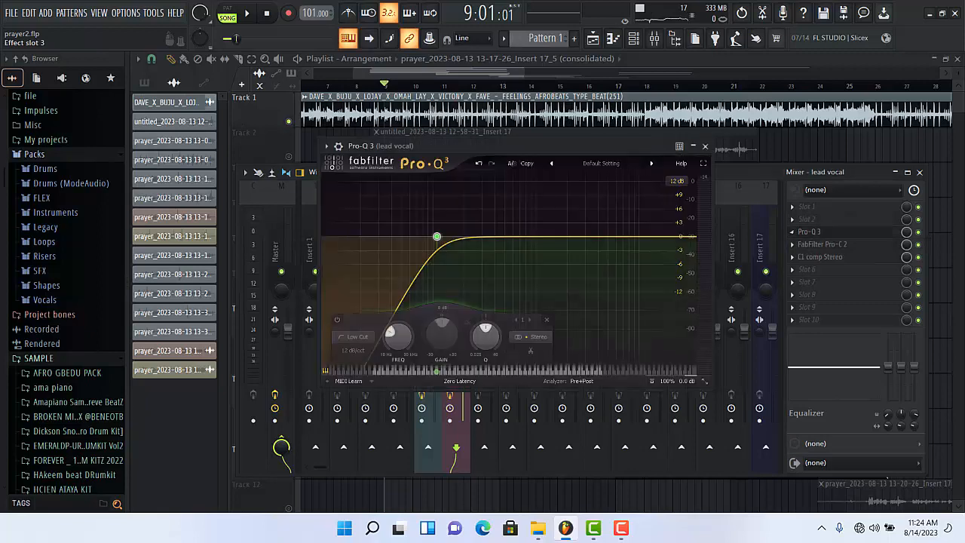
pyautogui.click(792, 232)
pyautogui.click(811, 255)
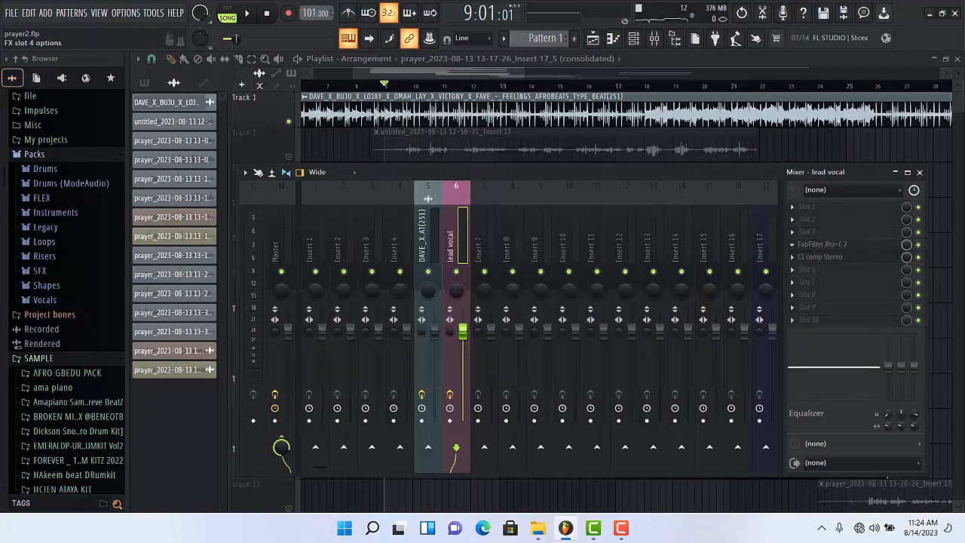
pyautogui.click(792, 244)
pyautogui.click(808, 263)
pyautogui.click(792, 256)
pyautogui.click(808, 262)
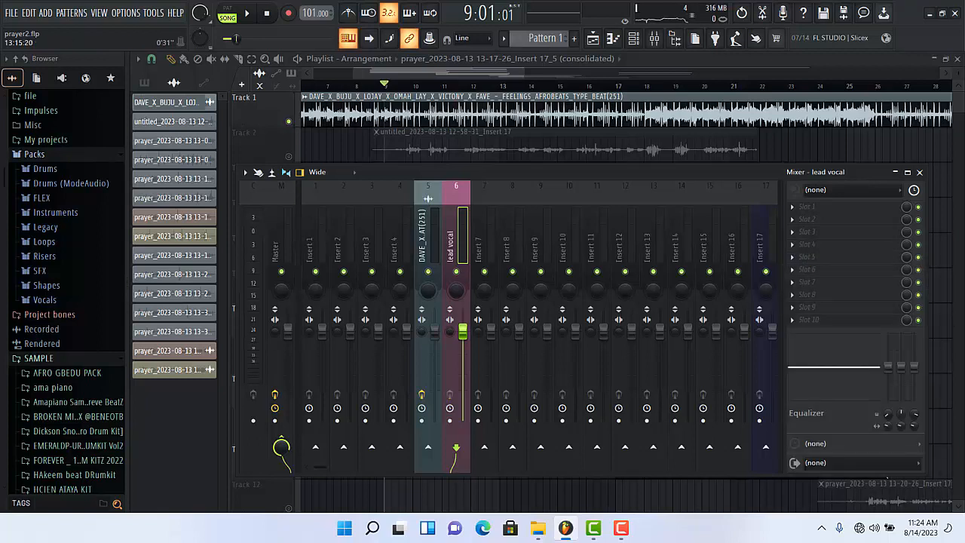
# Play the consolidated Track 7 vocal with the beat from bar 9 and check that clip's channel settings
pyautogui.press('space')
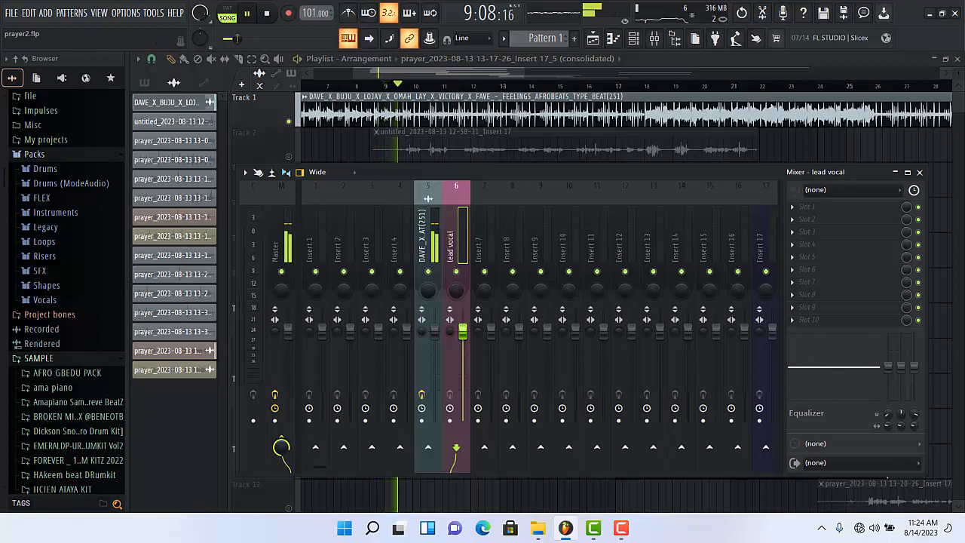
pyautogui.press('F9')
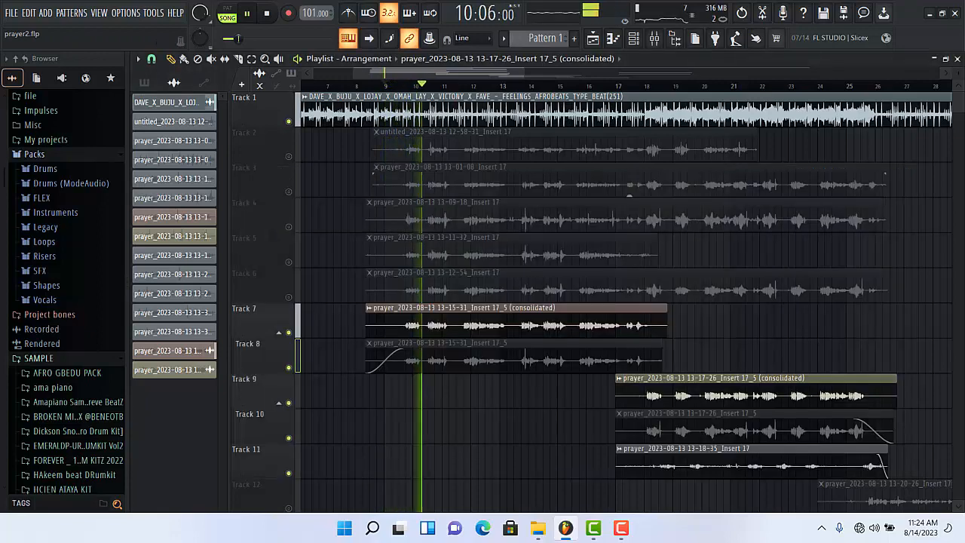
pyautogui.doubleClick(588, 323)
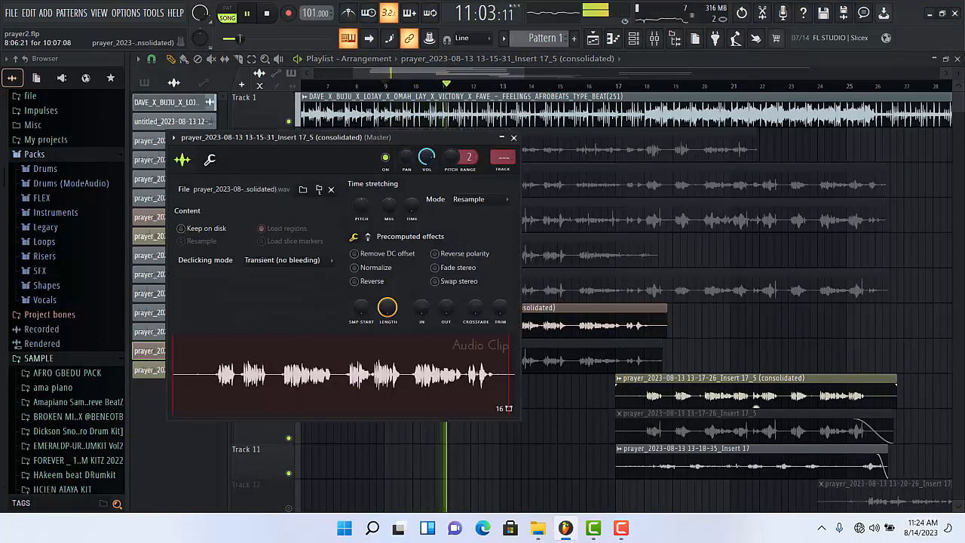
pyautogui.press('space')
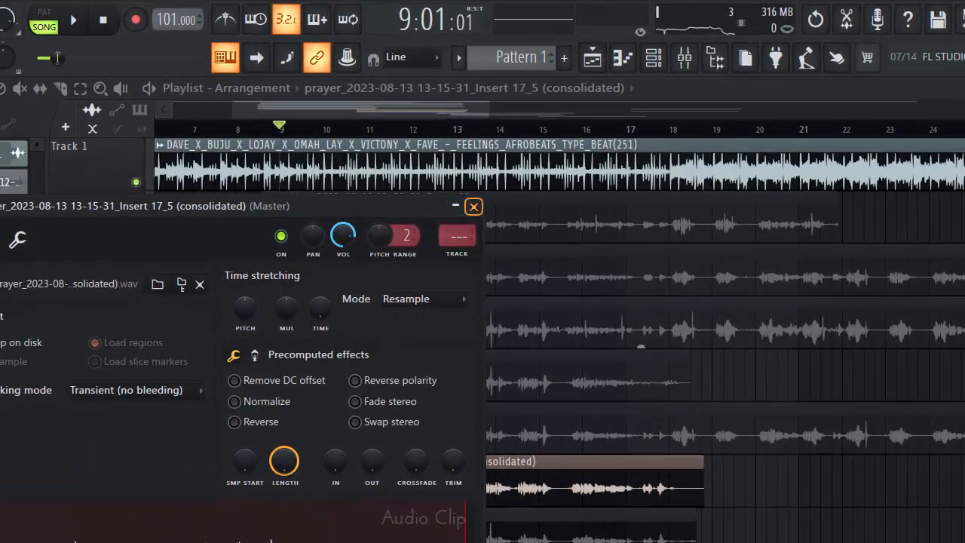
pyautogui.click(474, 206)
pyautogui.press('F9')
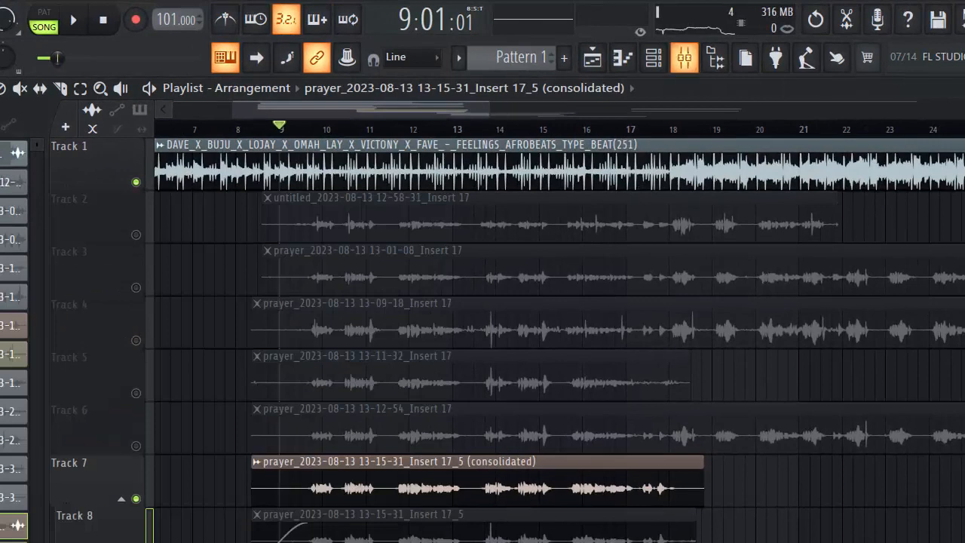